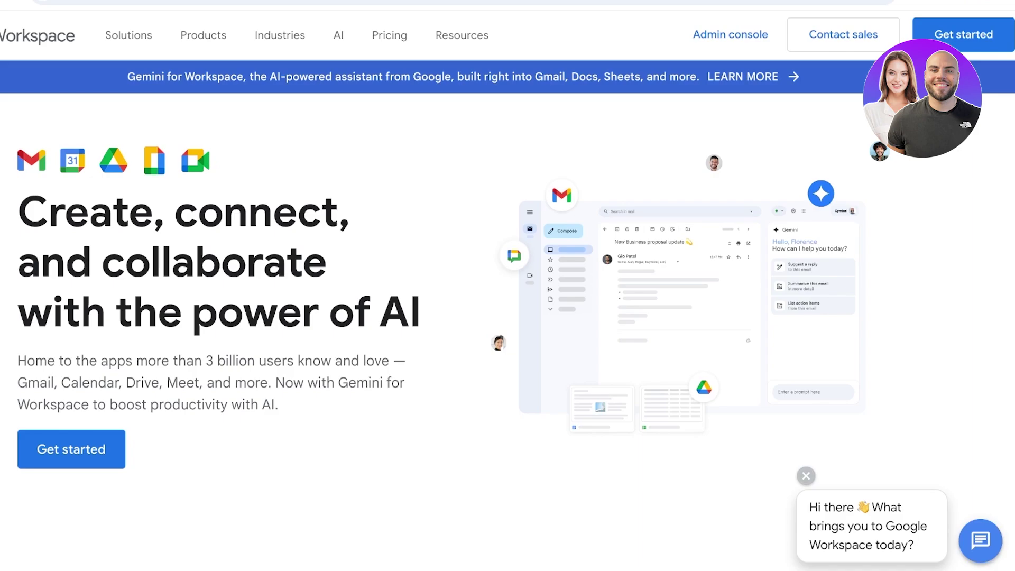
Step: Scroll up and down through the Workspace home page features and FAQs
{"action": "scroll", "coordinate": [507, 317], "scroll_direction": "down", "scroll_amount": 5}
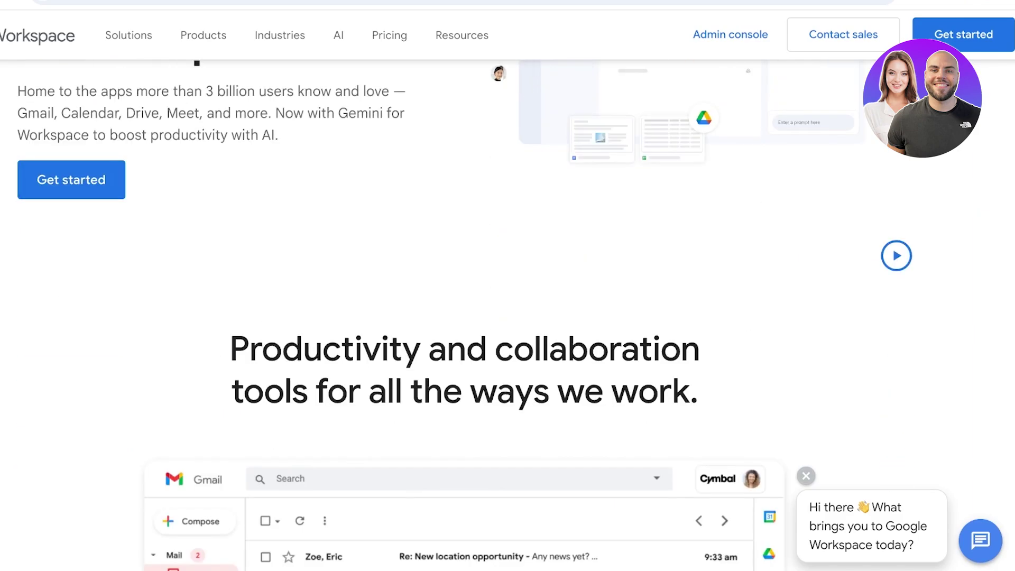
{"action": "scroll", "coordinate": [507, 317], "scroll_direction": "down", "scroll_amount": 10}
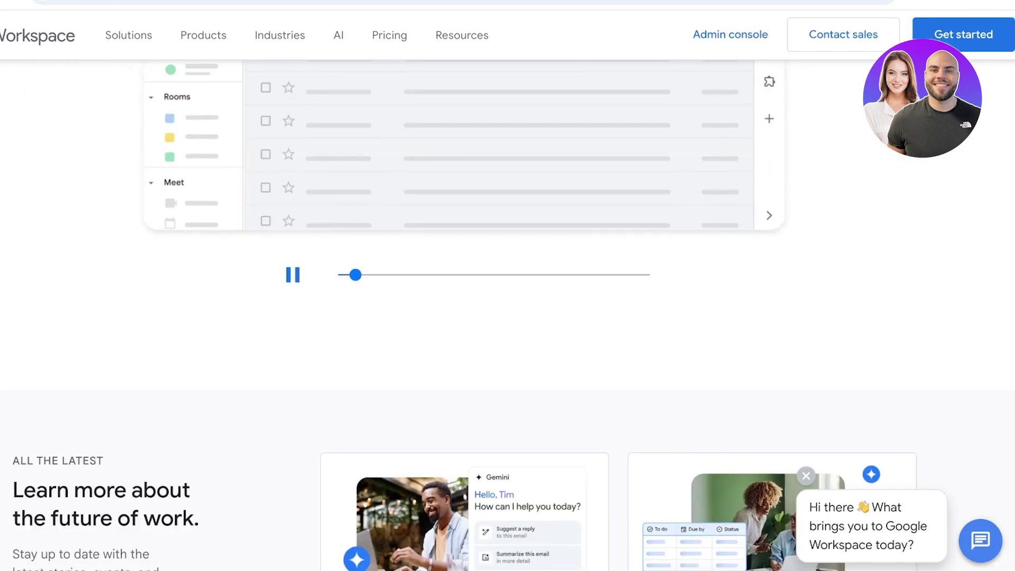
{"action": "scroll", "coordinate": [349, 227], "scroll_direction": "down", "scroll_amount": 2}
{"action": "scroll", "coordinate": [507, 317], "scroll_direction": "down", "scroll_amount": 7}
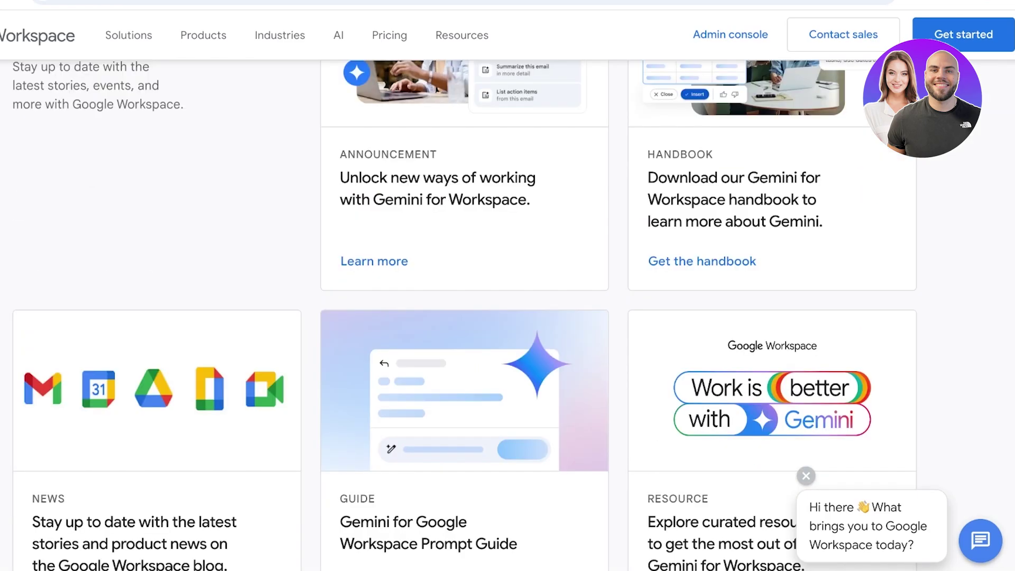
{"action": "scroll", "coordinate": [508, 317], "scroll_direction": "up", "scroll_amount": 12}
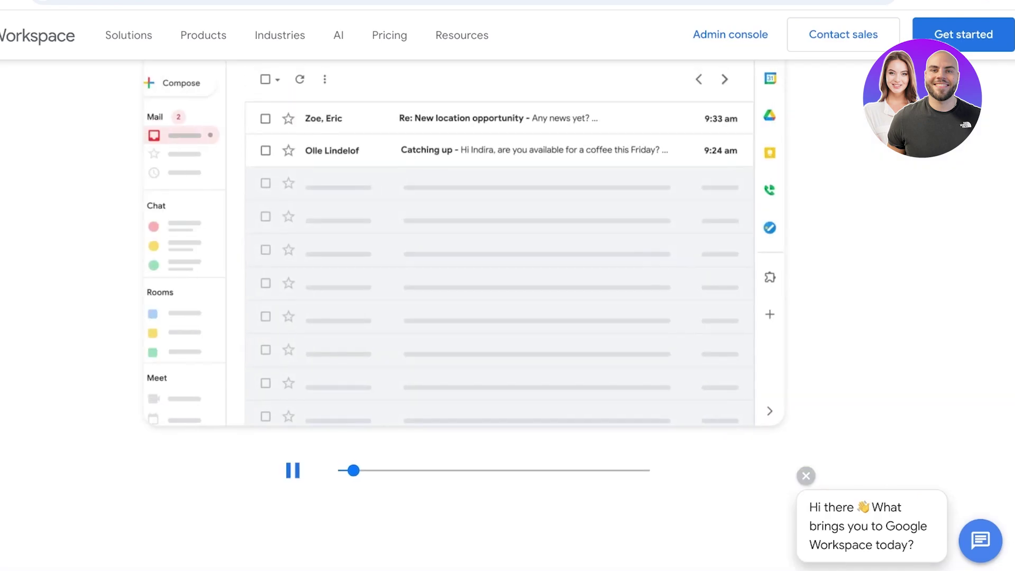
{"action": "scroll", "coordinate": [274, 375], "scroll_direction": "up", "scroll_amount": 1}
{"action": "scroll", "coordinate": [507, 317], "scroll_direction": "down", "scroll_amount": 10}
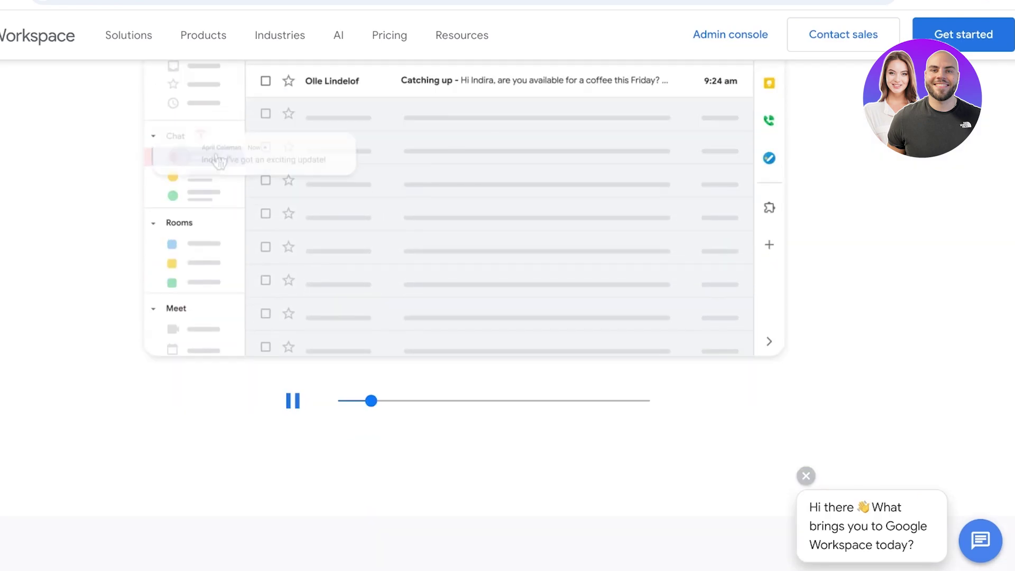
{"action": "scroll", "coordinate": [507, 317], "scroll_direction": "down", "scroll_amount": 6}
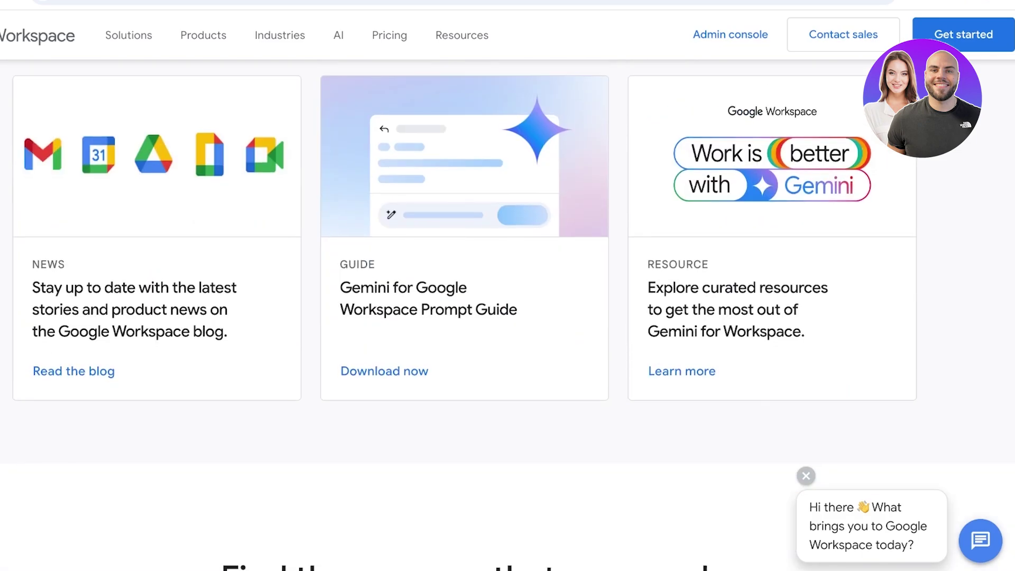
{"action": "scroll", "coordinate": [508, 318], "scroll_direction": "down", "scroll_amount": 12}
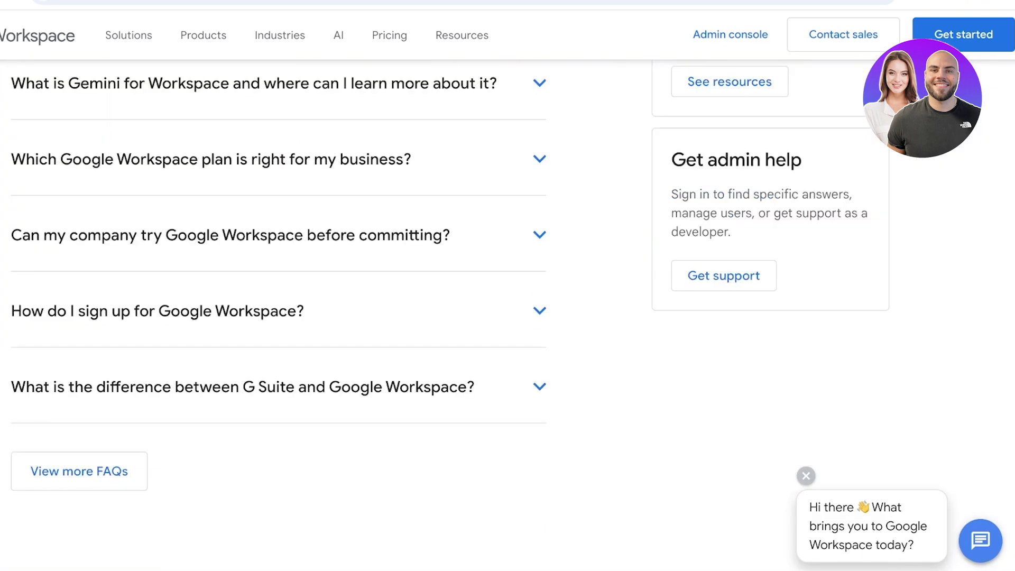
{"action": "scroll", "coordinate": [508, 317], "scroll_direction": "down", "scroll_amount": 1}
{"action": "scroll", "coordinate": [507, 318], "scroll_direction": "up", "scroll_amount": 8}
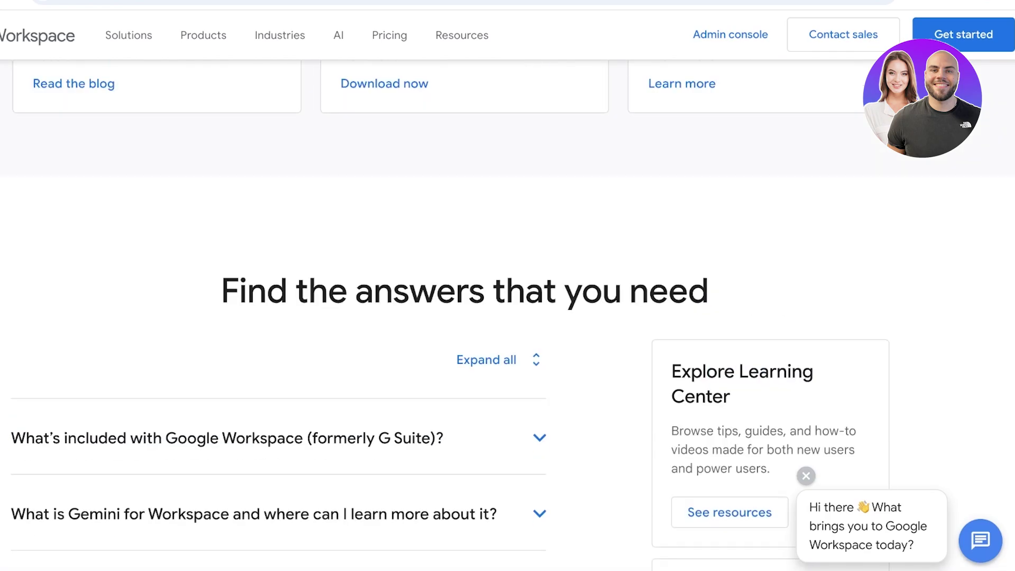
{"action": "scroll", "coordinate": [507, 317], "scroll_direction": "up", "scroll_amount": 20}
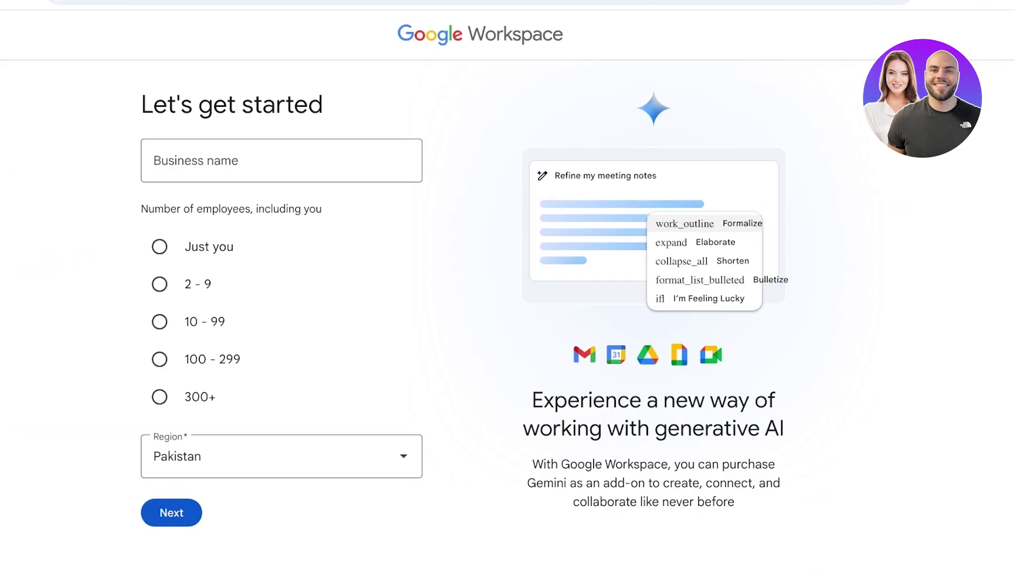
Step: Enter 'Spencer' as the business name, choose 'Just you' as company size, and continue
{"action": "left_click", "coordinate": [317, 160]}
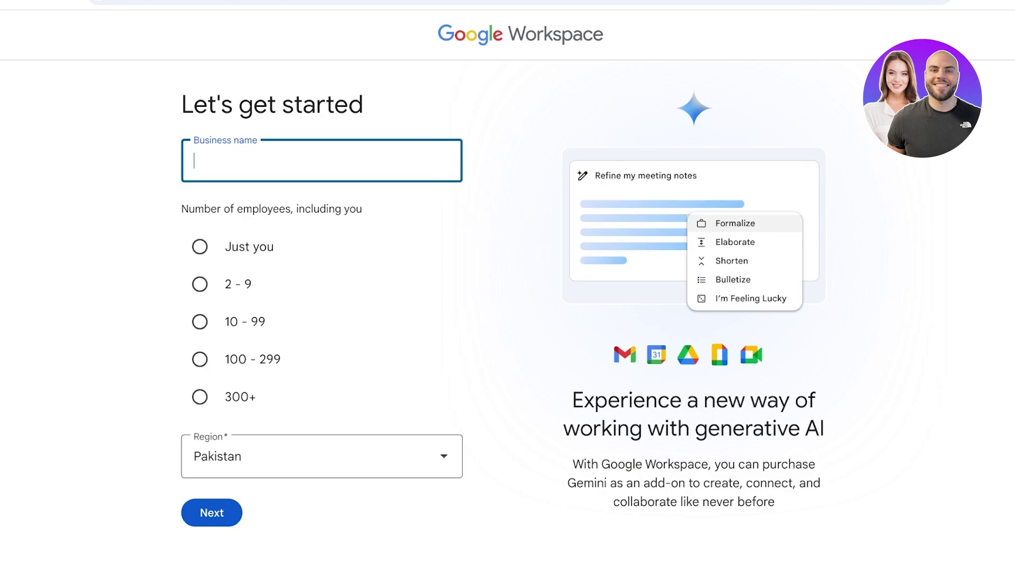
{"action": "type", "text": "SPencer"}
{"action": "key", "text": "BackSpace"}
{"action": "key", "text": "BackSpace"}
{"action": "key", "text": "BackSpace"}
{"action": "key", "text": "BackSpace"}
{"action": "key", "text": "BackSpace"}
{"action": "key", "text": "BackSpace"}
{"action": "type", "text": "pern"}
{"action": "key", "text": "BackSpace"}
{"action": "key", "text": "BackSpace"}
{"action": "type", "text": "ncer"}
{"action": "left_click", "coordinate": [199, 246]}
{"action": "left_click", "coordinate": [211, 512]}
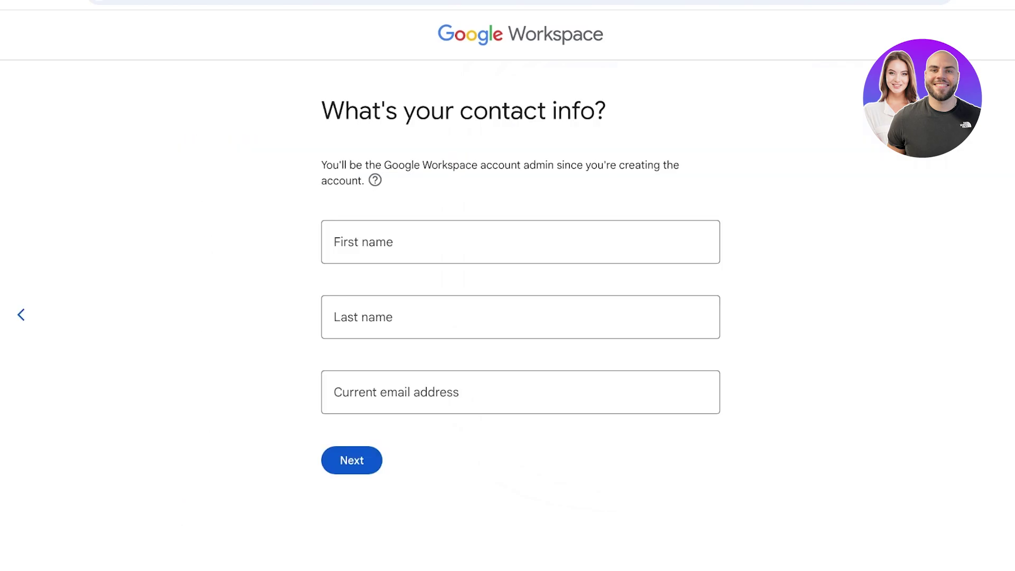
Step: Fill in the admin's first name, last name and email address, then submit
{"action": "left_click", "coordinate": [370, 241]}
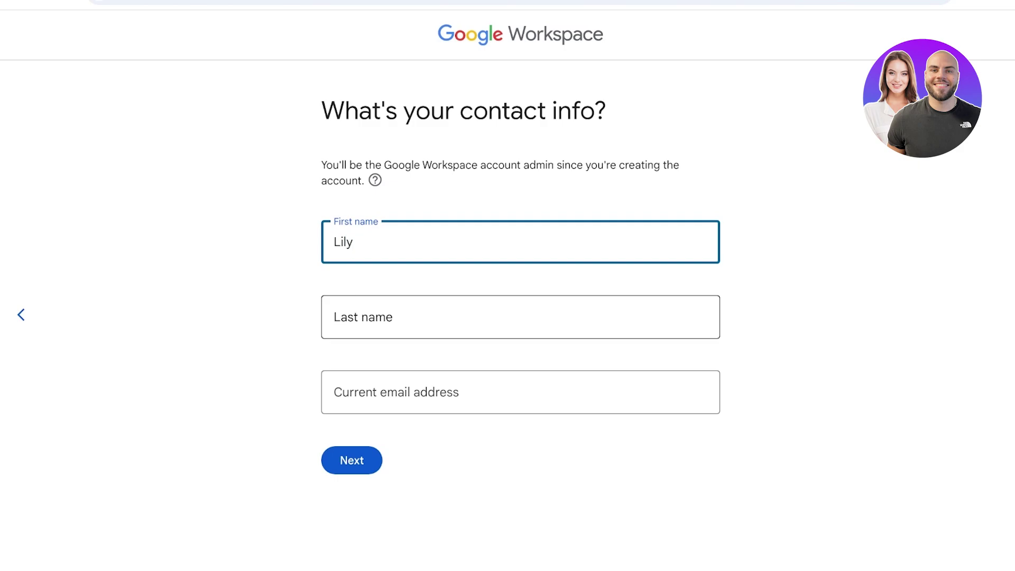
{"action": "left_click", "coordinate": [370, 316]}
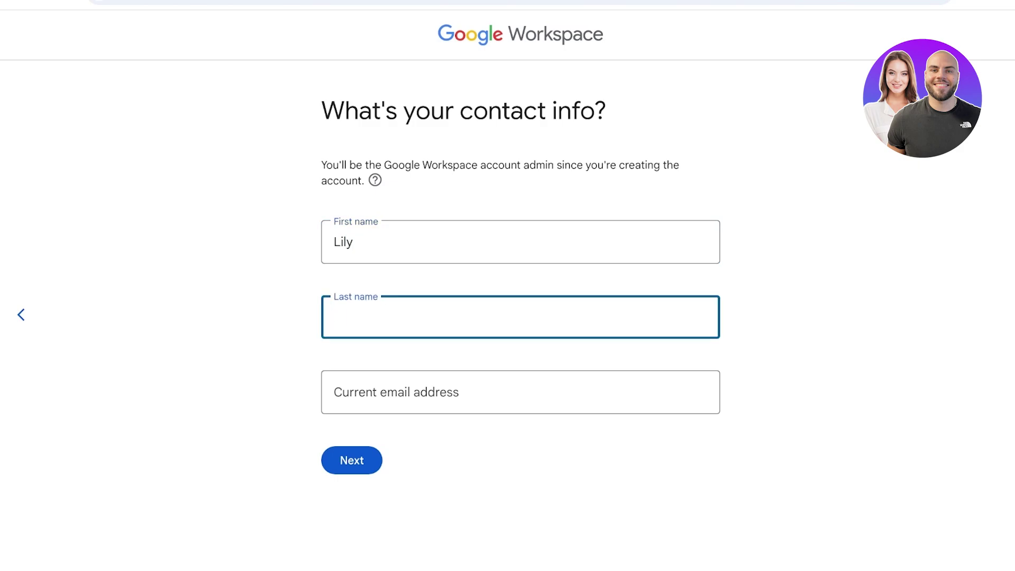
{"action": "key", "text": "Tab"}
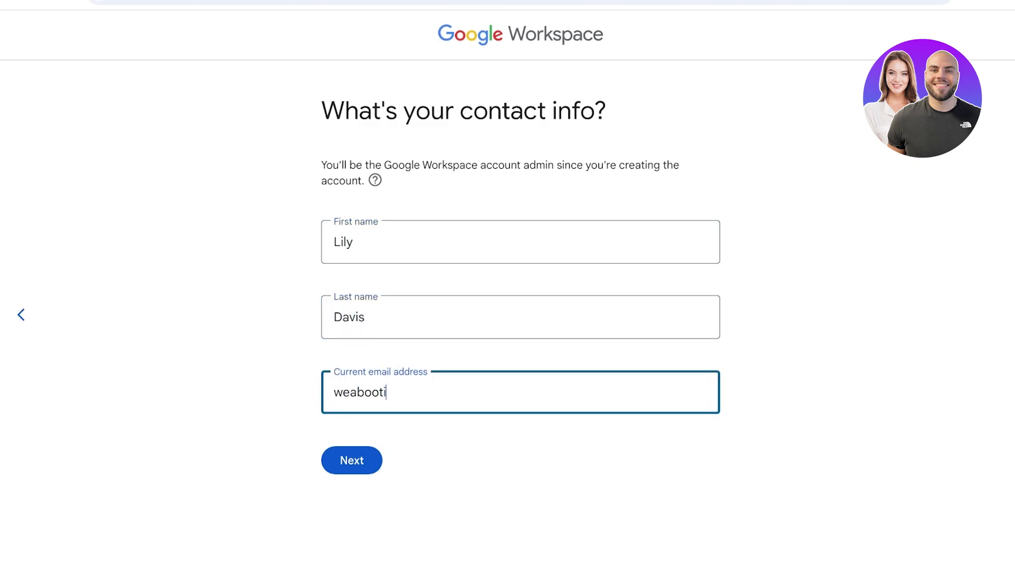
{"action": "key", "text": "Return"}
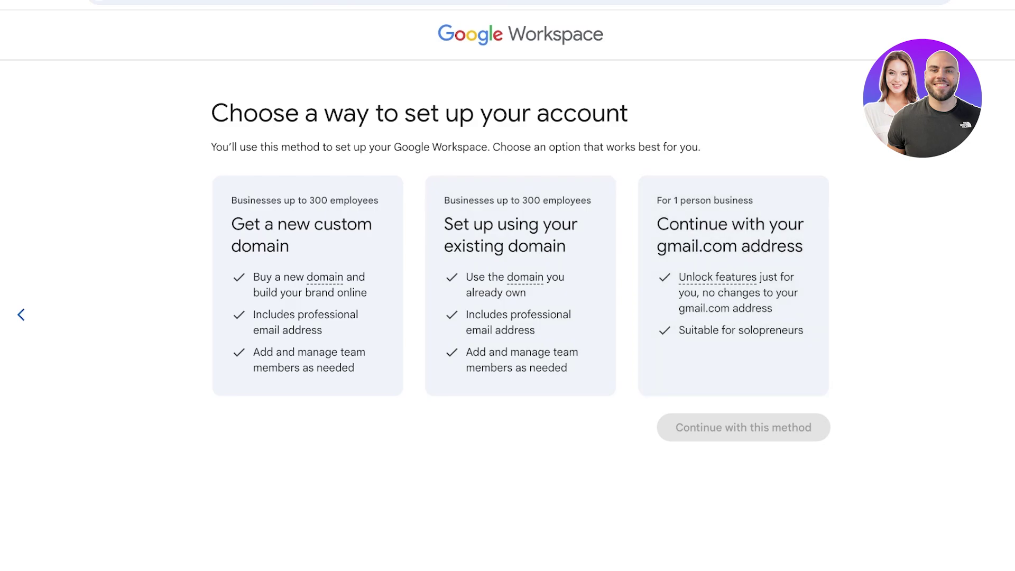
Step: Weigh the setup methods and proceed with getting a new custom domain
{"action": "left_click", "coordinate": [733, 285]}
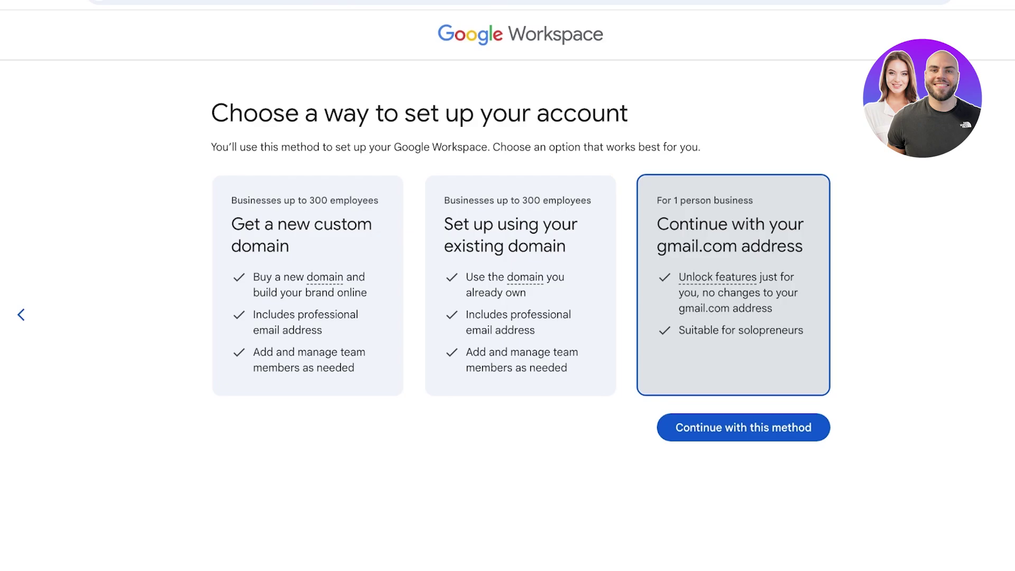
{"action": "left_click", "coordinate": [307, 286]}
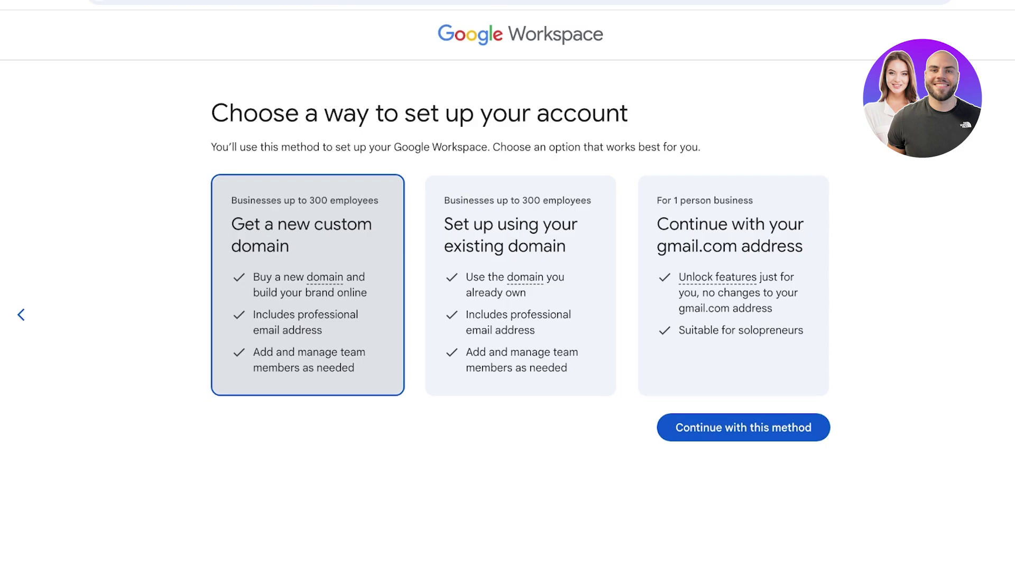
{"action": "left_click", "coordinate": [520, 285]}
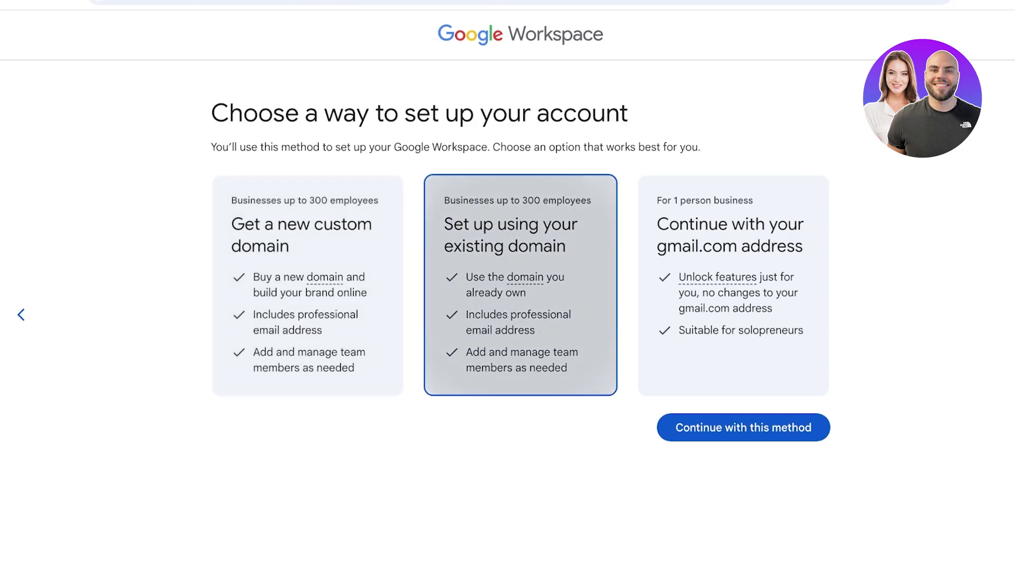
{"action": "left_click", "coordinate": [307, 286]}
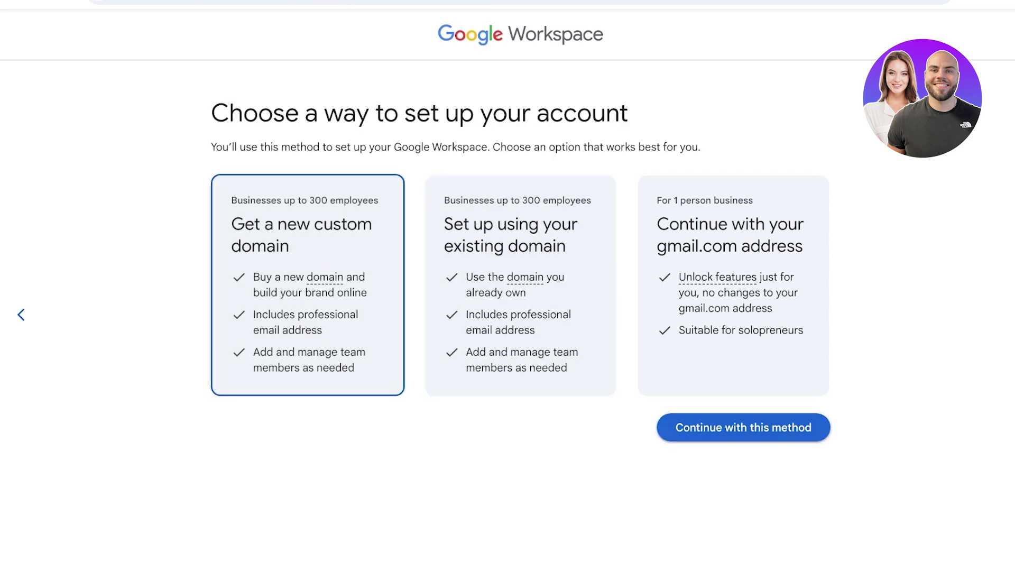
{"action": "left_click", "coordinate": [744, 428]}
Step: Search domains for 'spencer', review the prices, then go back and pick the gmail.com address
{"action": "left_click", "coordinate": [338, 261]}
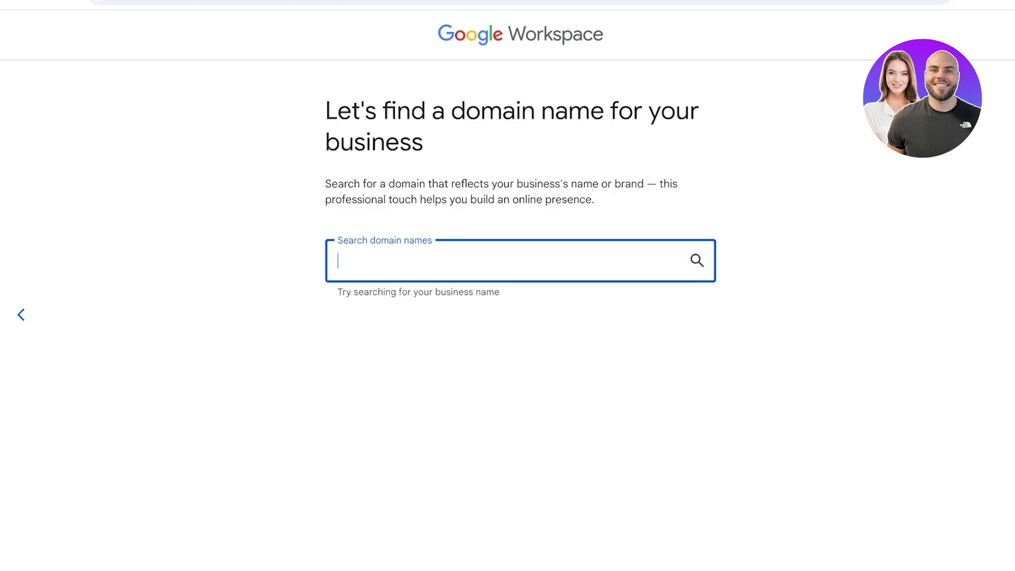
{"action": "type", "text": "j"}
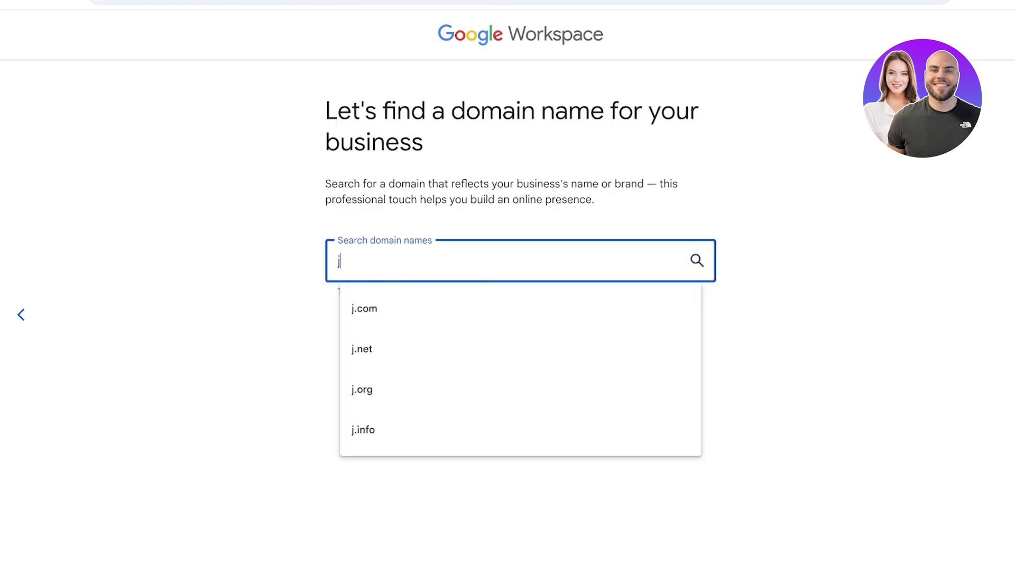
{"action": "key", "text": "BackSpace"}
{"action": "type", "text": "spencer"}
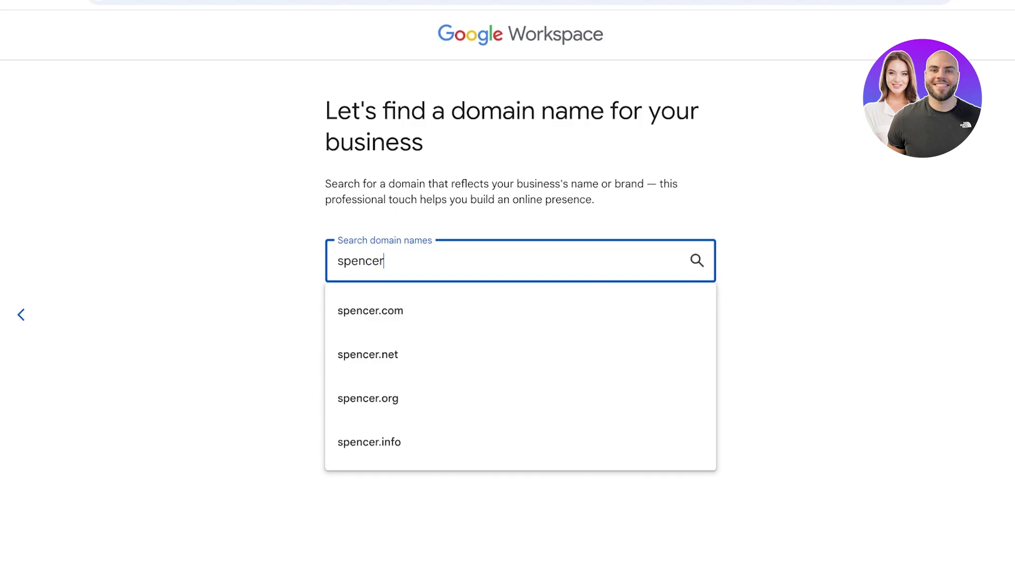
{"action": "key", "text": "Return"}
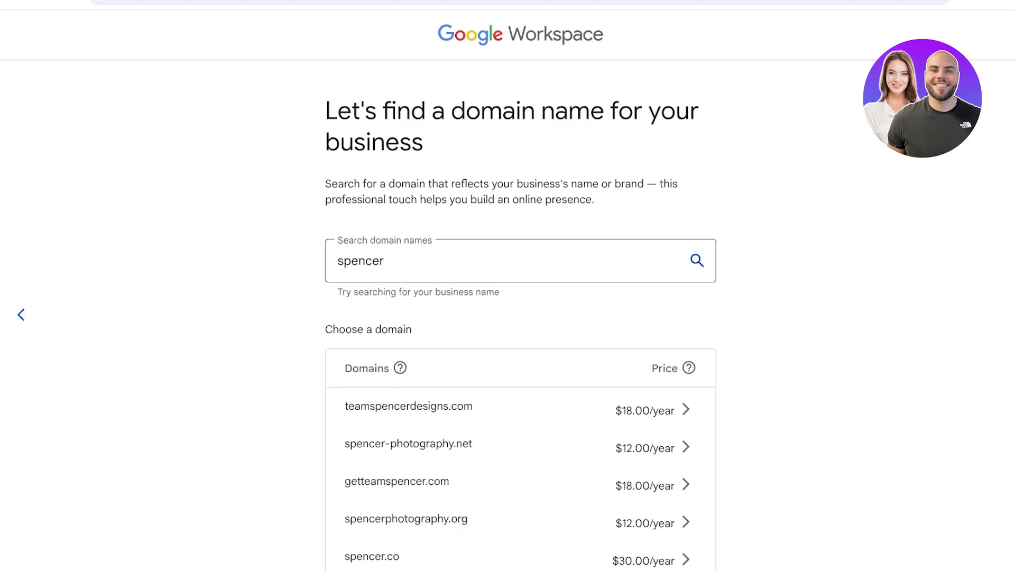
{"action": "scroll", "coordinate": [521, 318], "scroll_direction": "down", "scroll_amount": 10}
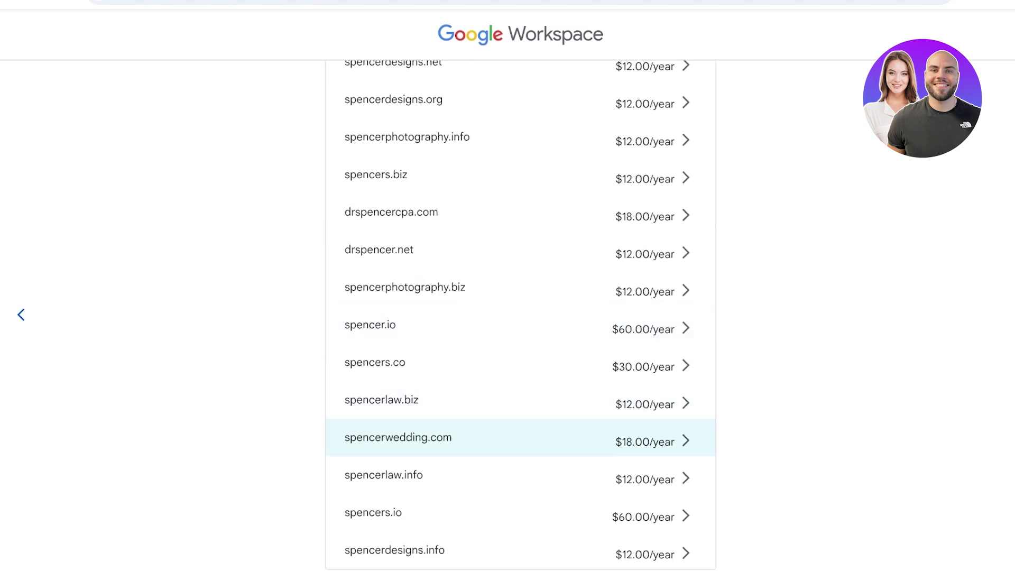
{"action": "scroll", "coordinate": [521, 439], "scroll_direction": "up", "scroll_amount": 10}
{"action": "left_click", "coordinate": [21, 314]}
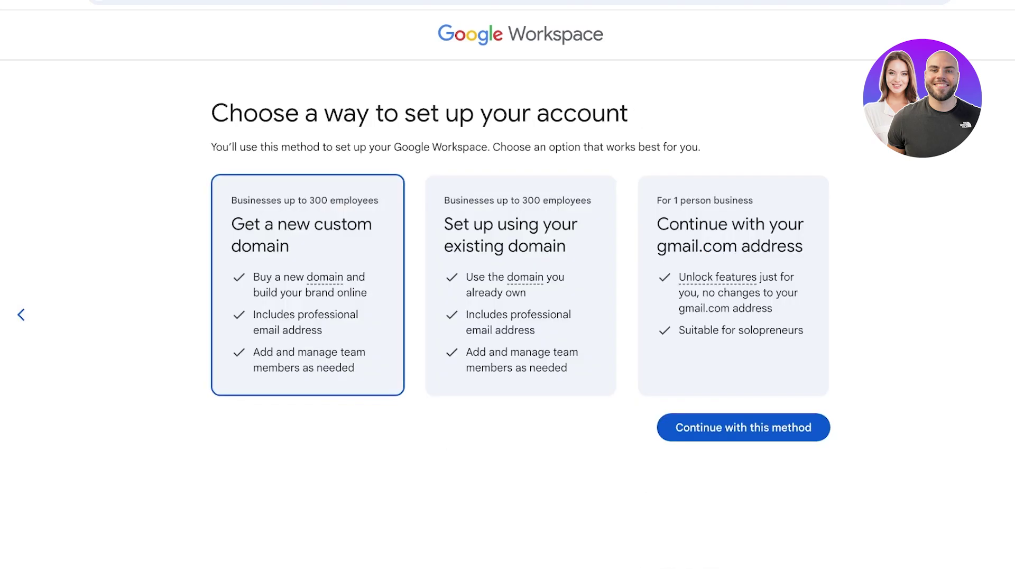
{"action": "left_click", "coordinate": [761, 288]}
Step: Continue with the gmail.com method and subscribe to the 14-day Workspace Individual trial
{"action": "left_click", "coordinate": [743, 427]}
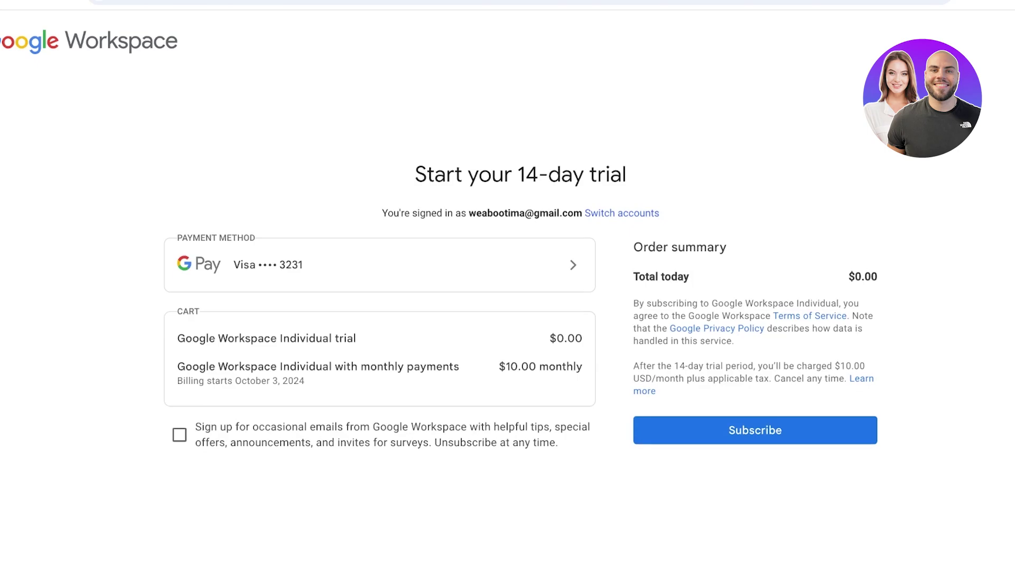
{"action": "left_click", "coordinate": [754, 430]}
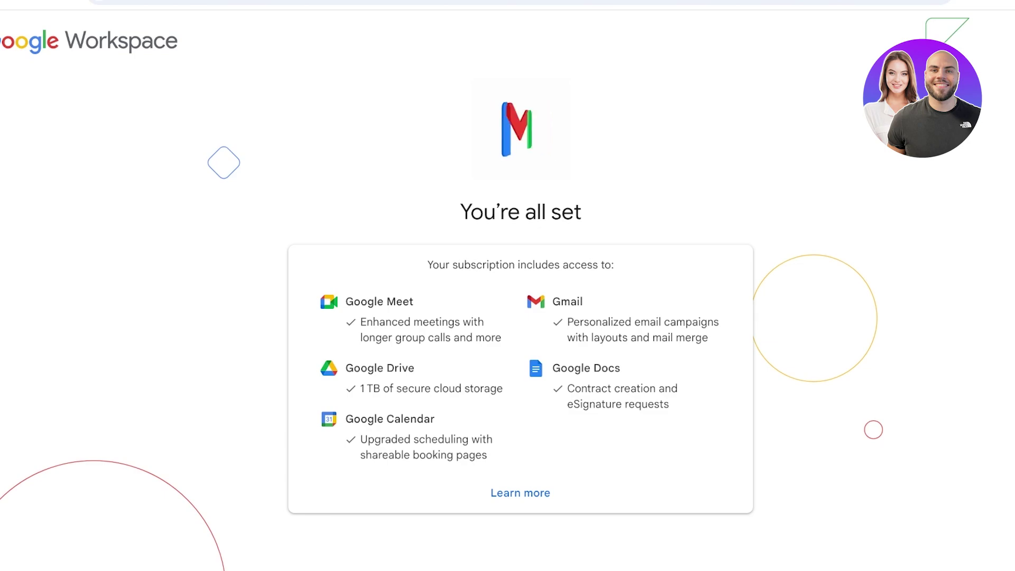
Step: Highlight the list of included apps and features on the You're all set page
{"action": "left_click_drag", "start_coordinate": [414, 368], "coordinate": [669, 405]}
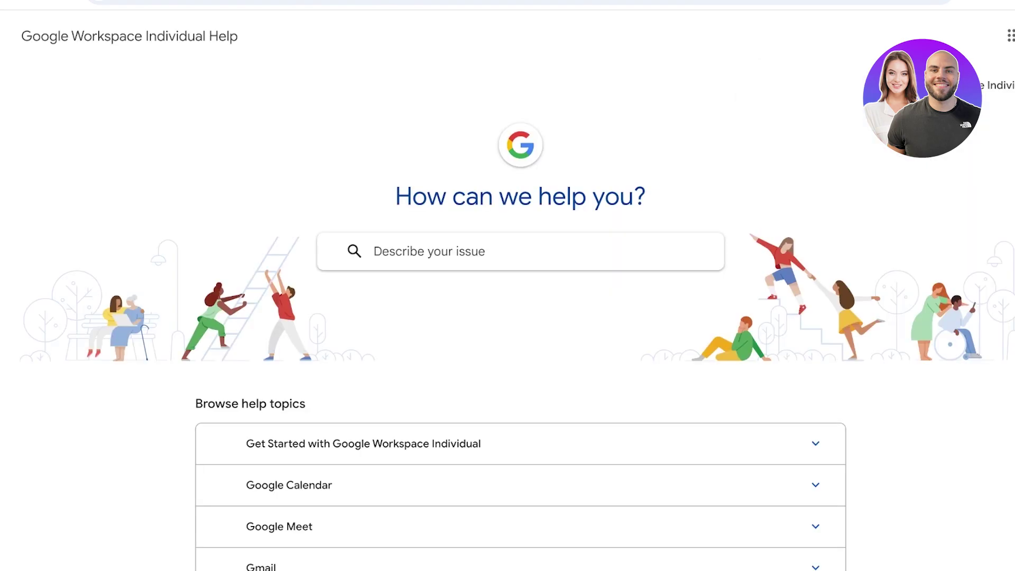
Step: Dismiss the help navigation panel and launch Gmail from the Google apps grid
{"action": "left_click", "coordinate": [4, 36]}
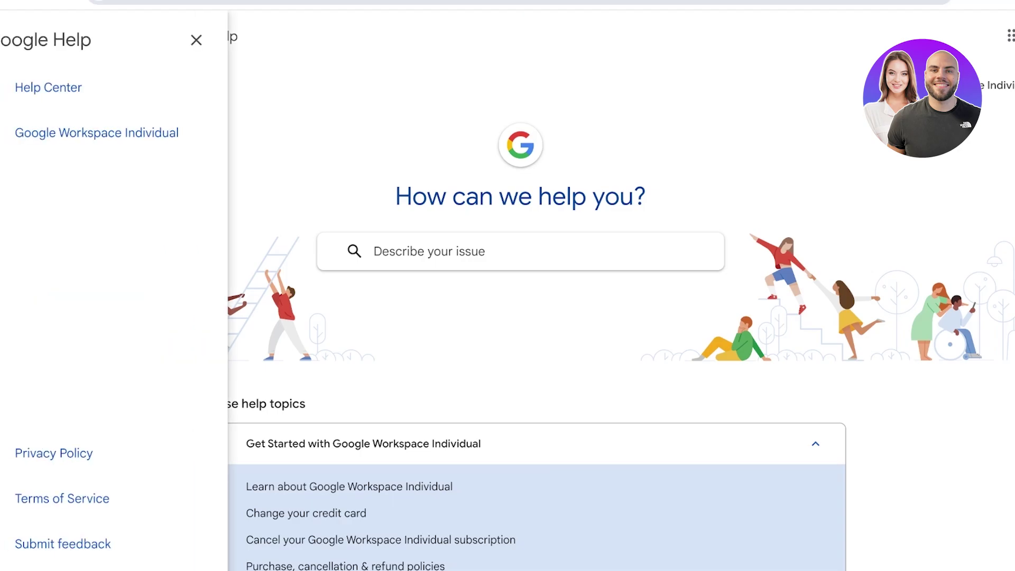
{"action": "key", "text": "Escape"}
{"action": "left_click", "coordinate": [985, 35]}
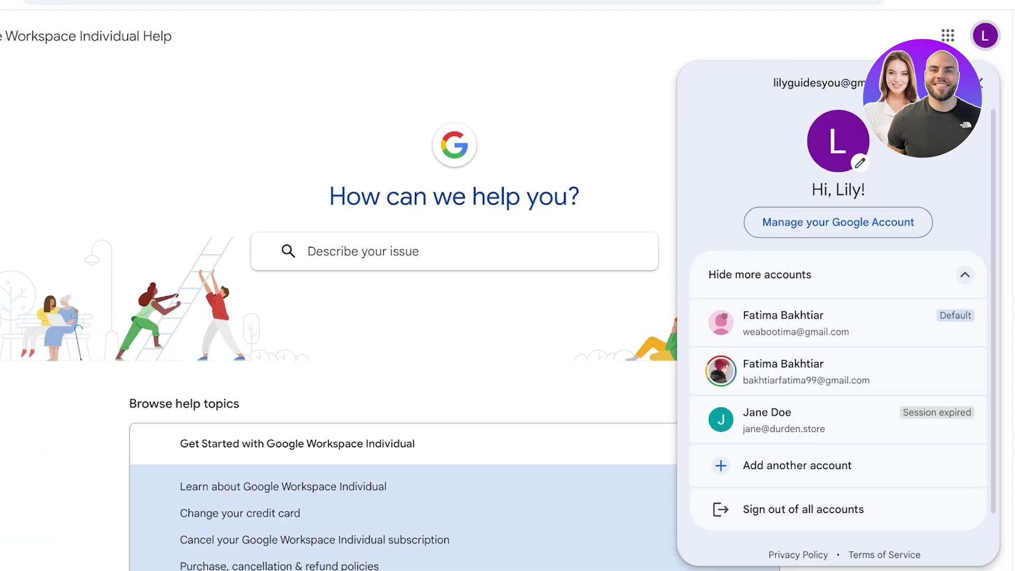
{"action": "left_click", "coordinate": [947, 36]}
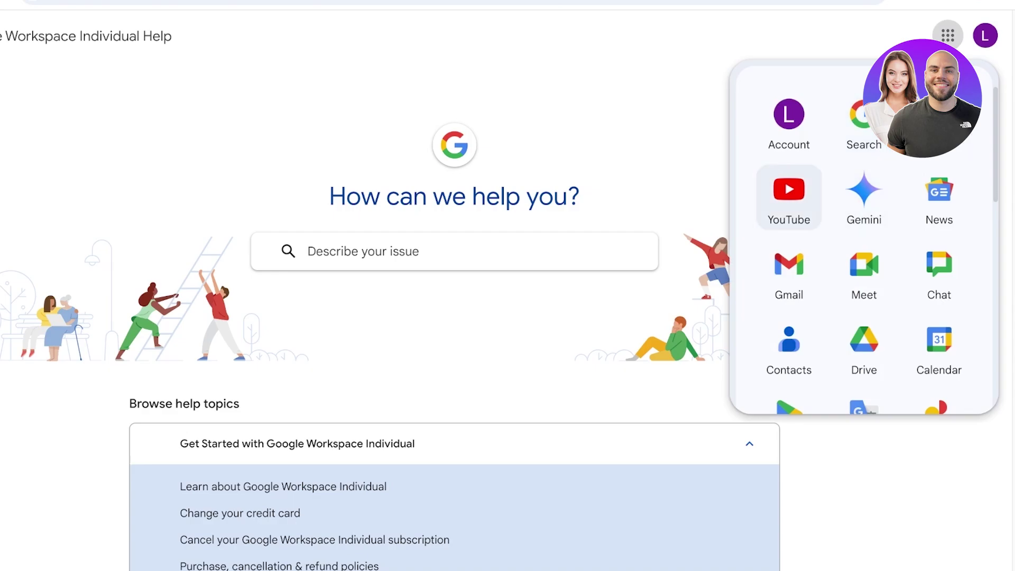
{"action": "left_click", "coordinate": [789, 275]}
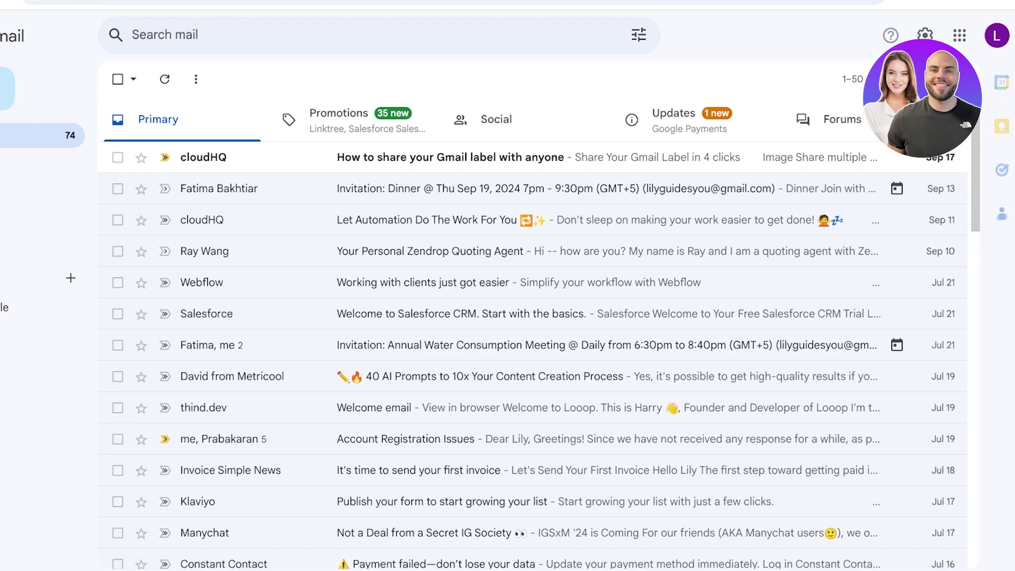
Step: Browse the Promotions, Forums, Social and Primary tabs, toggle the sidebar, and page through Promotions
{"action": "left_click", "coordinate": [359, 119]}
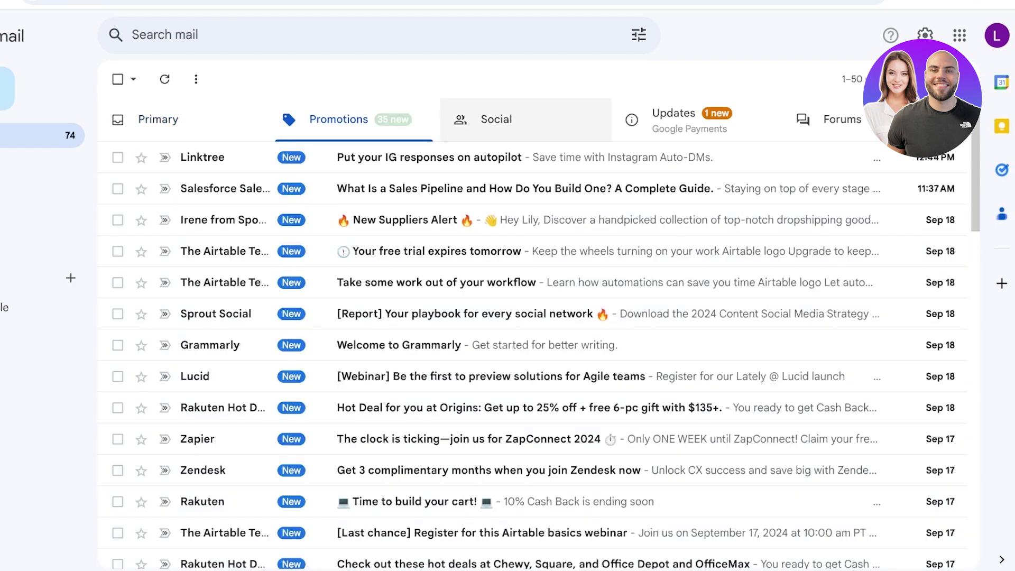
{"action": "left_click", "coordinate": [835, 119]}
{"action": "left_click", "coordinate": [496, 119]}
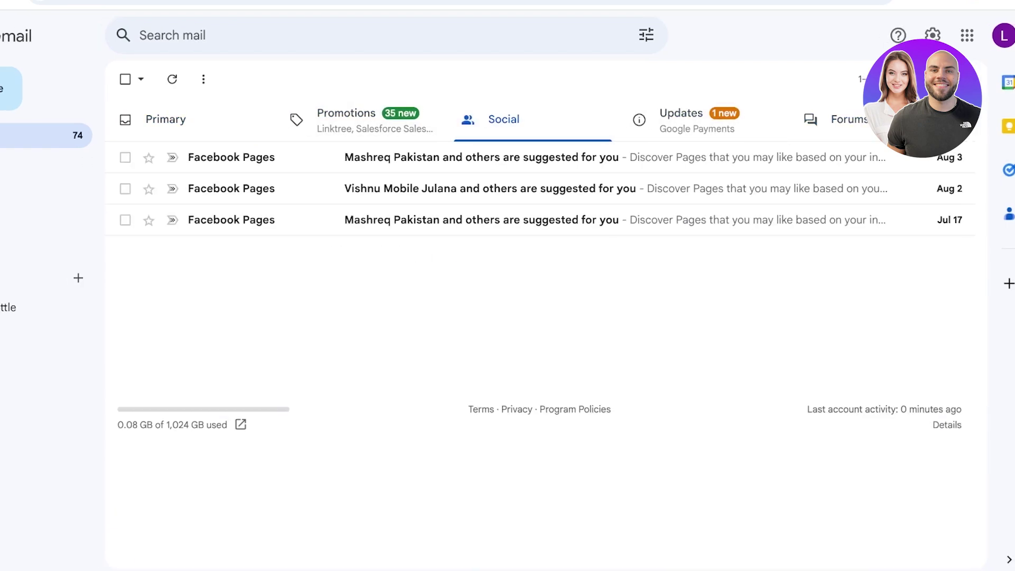
{"action": "left_click", "coordinate": [158, 119]}
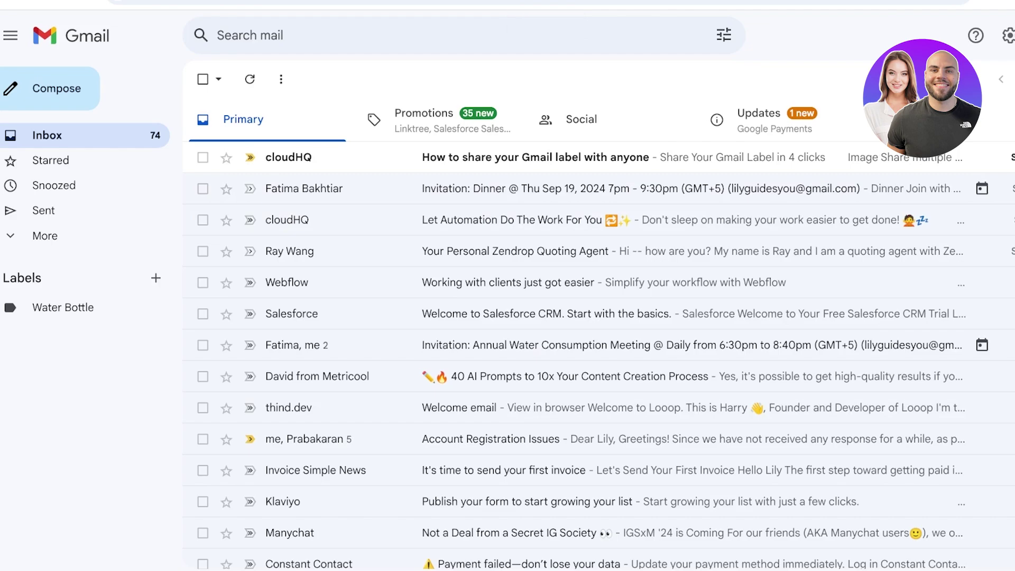
{"action": "left_click", "coordinate": [423, 119]}
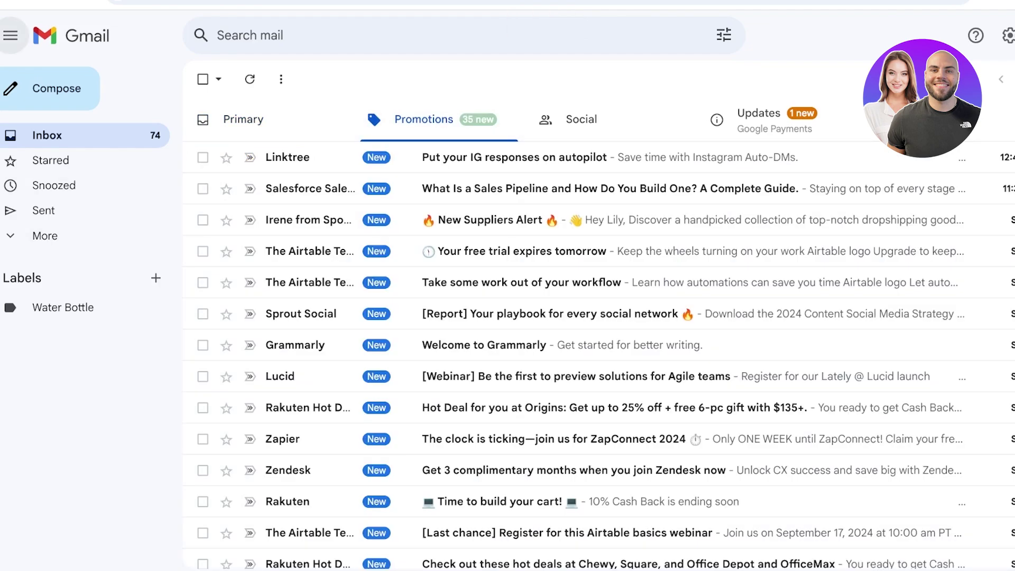
{"action": "left_click", "coordinate": [10, 35]}
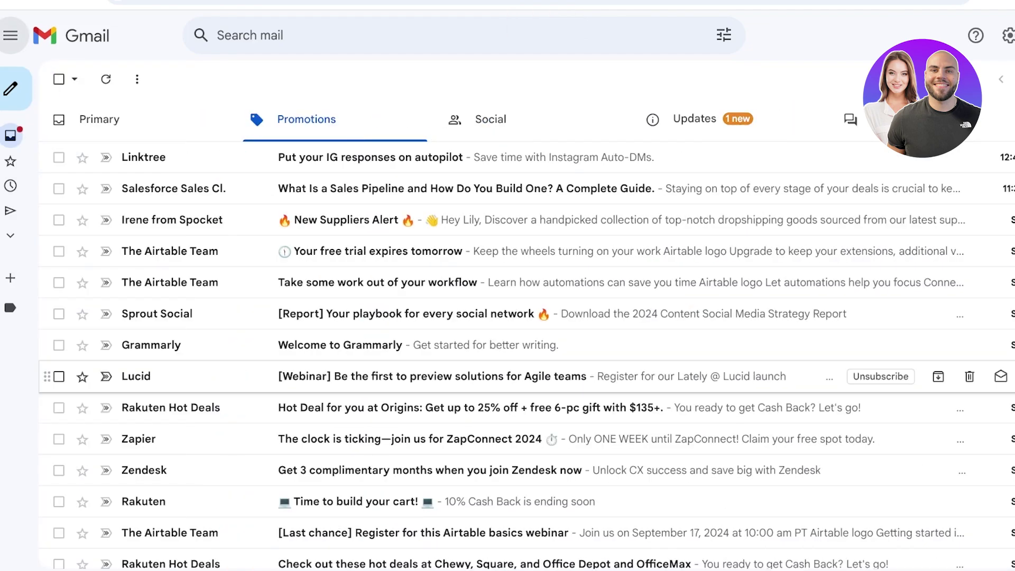
{"action": "left_click", "coordinate": [10, 35]}
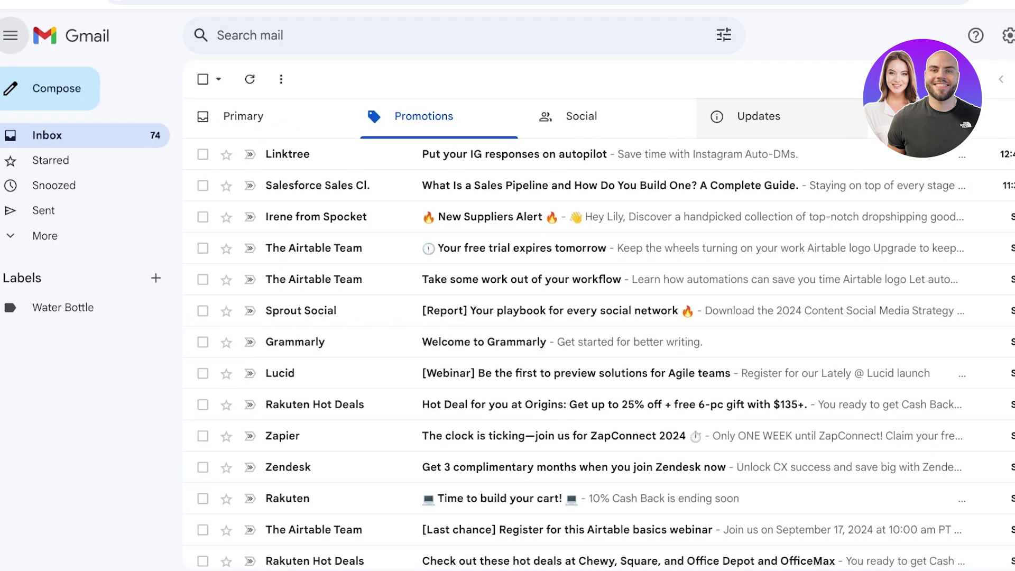
{"action": "left_click", "coordinate": [1012, 79]}
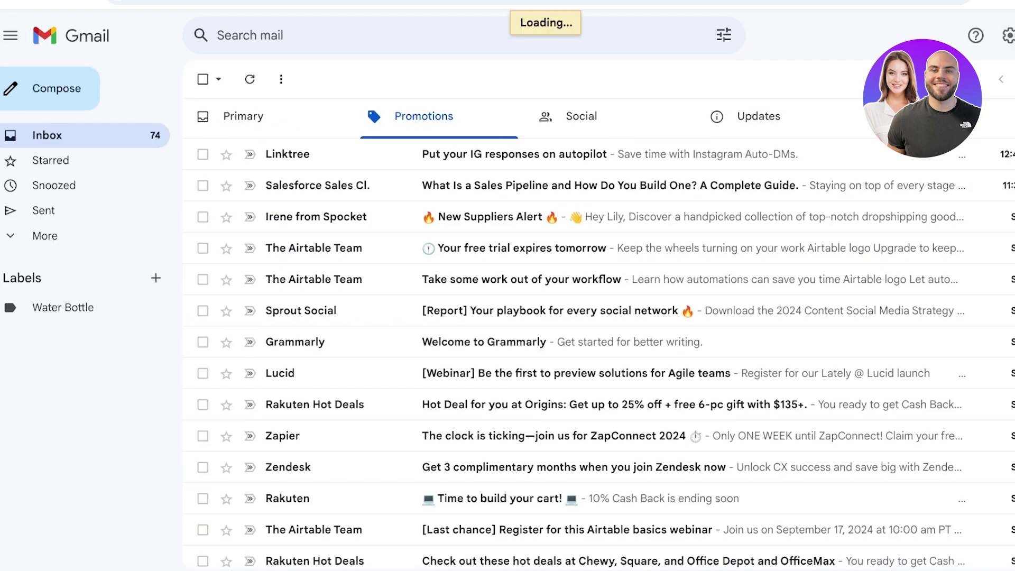
{"action": "left_click", "coordinate": [1000, 79]}
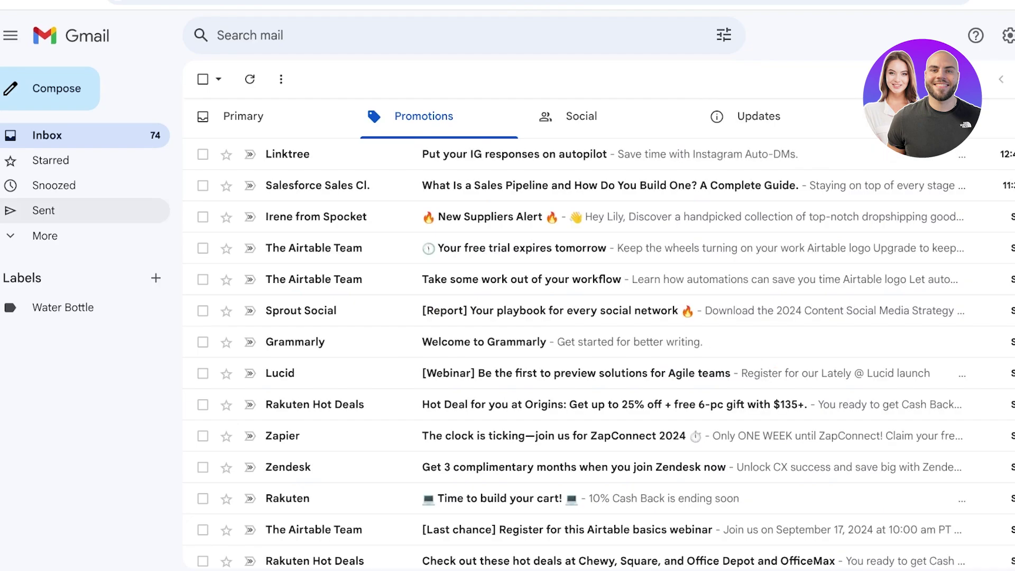
Step: Reveal the extra mail folders, check the Calendar side panel, and bring up the Google apps grid
{"action": "left_click", "coordinate": [45, 236]}
{"action": "scroll", "coordinate": [79, 356], "scroll_direction": "down", "scroll_amount": 2}
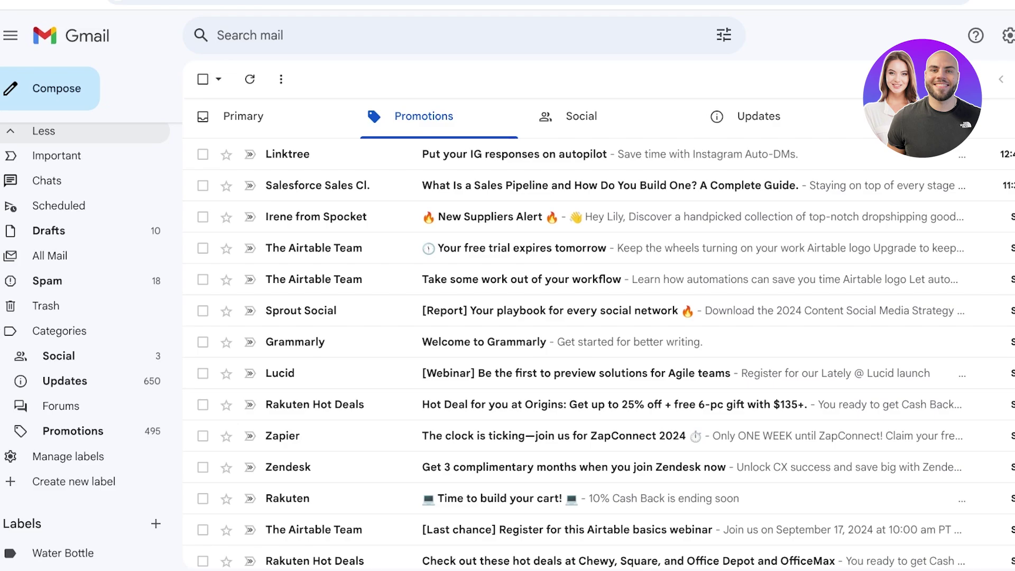
{"action": "left_click", "coordinate": [849, 81]}
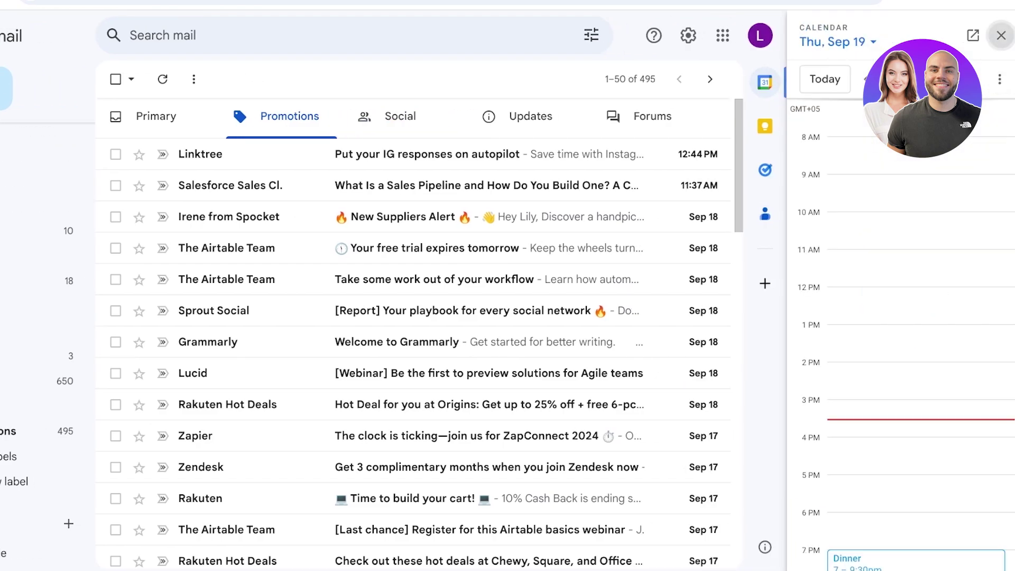
{"action": "left_click", "coordinate": [1000, 35]}
{"action": "left_click", "coordinate": [957, 35]}
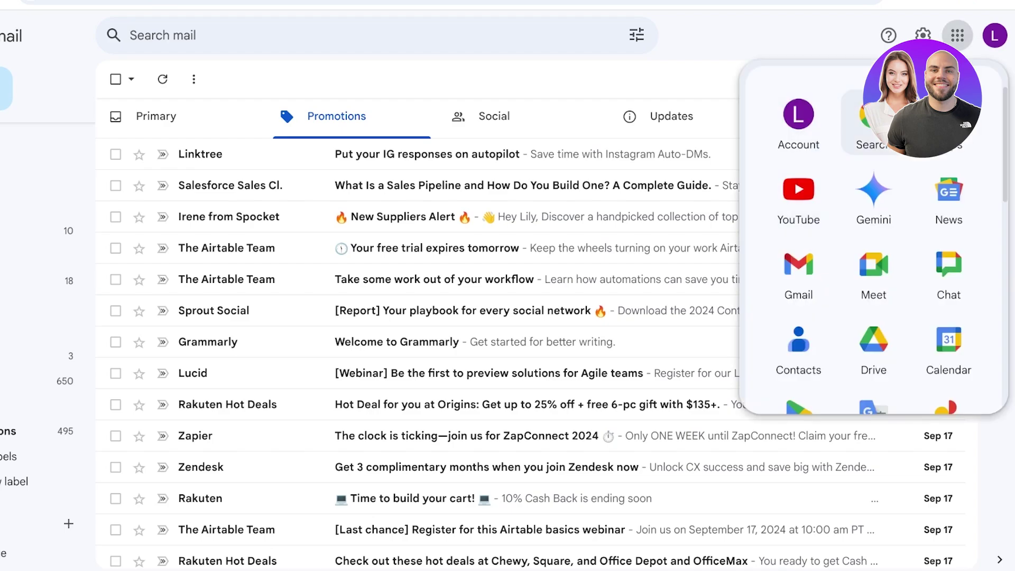
{"action": "scroll", "coordinate": [948, 201], "scroll_direction": "down", "scroll_amount": 6}
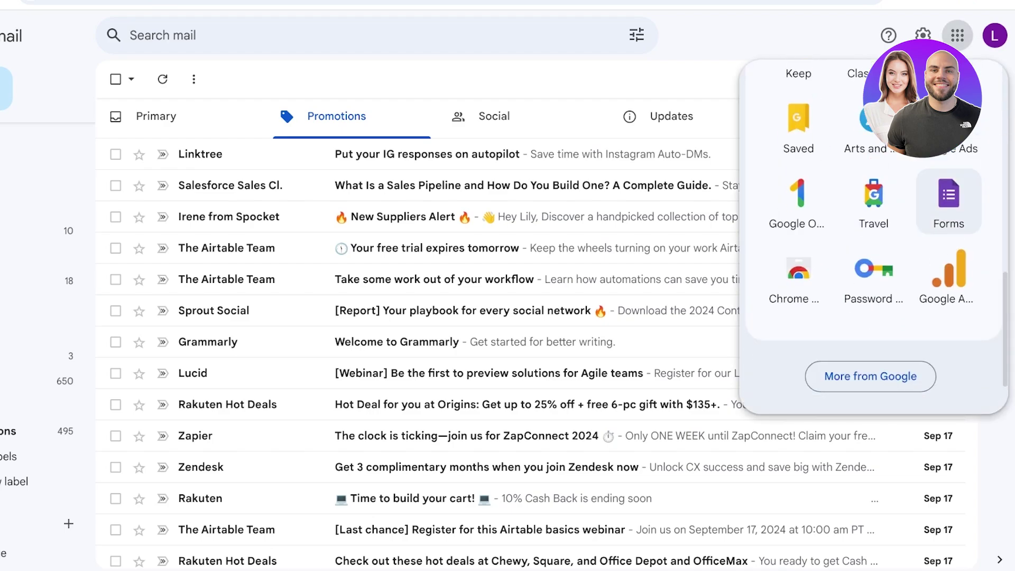
{"action": "scroll", "coordinate": [948, 265], "scroll_direction": "up", "scroll_amount": 7}
Step: Launch Google Calendar, hide the personal calendar's events, and show the Create options
{"action": "scroll", "coordinate": [948, 275], "scroll_direction": "up", "scroll_amount": 5}
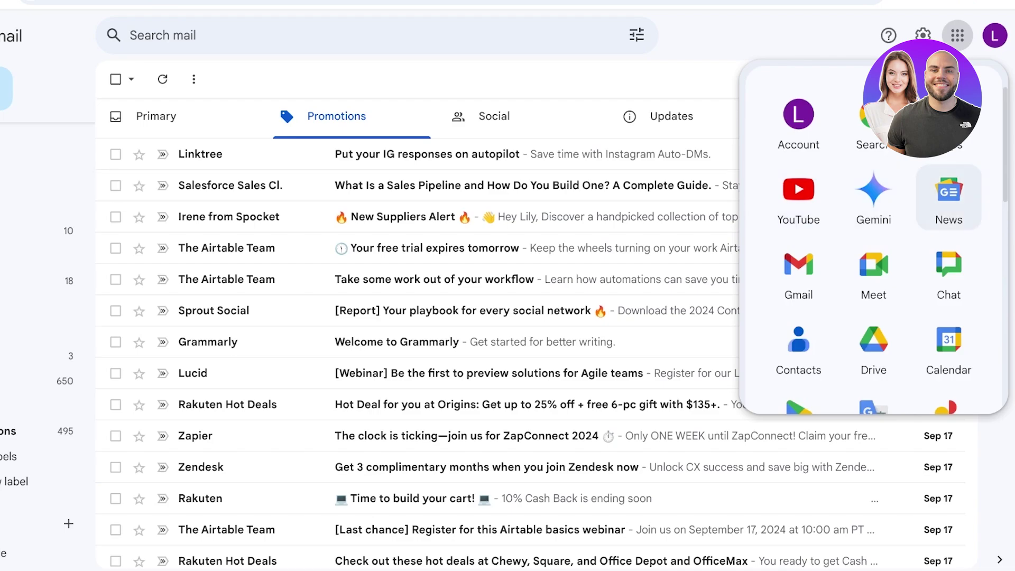
{"action": "left_click", "coordinate": [948, 347]}
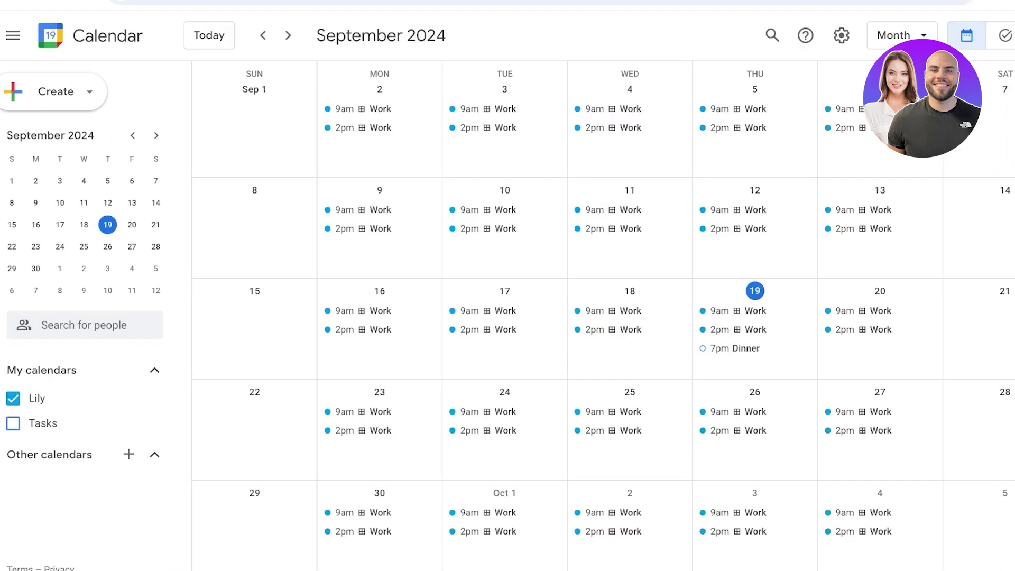
{"action": "left_click", "coordinate": [13, 398]}
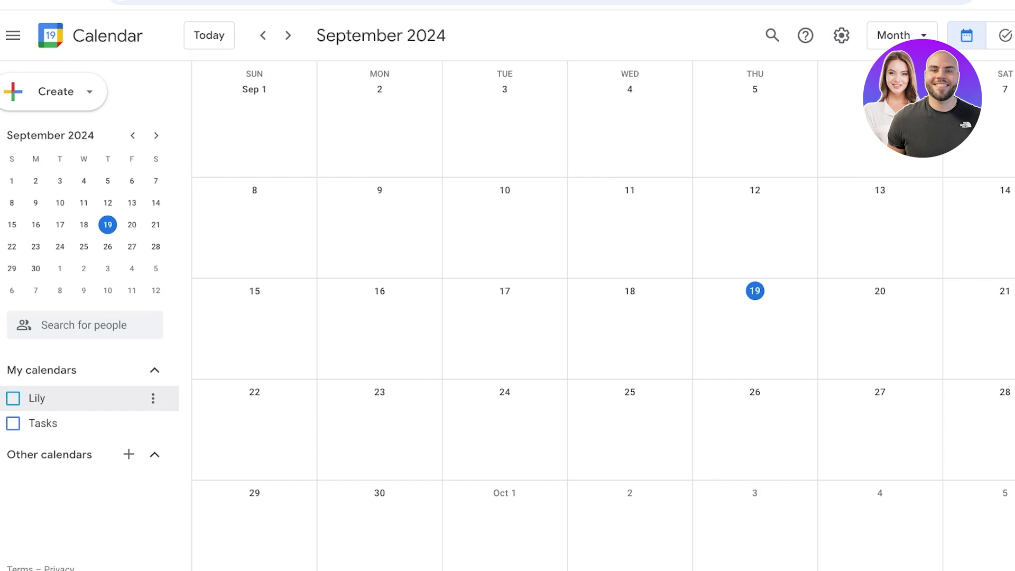
{"action": "left_click", "coordinate": [56, 91]}
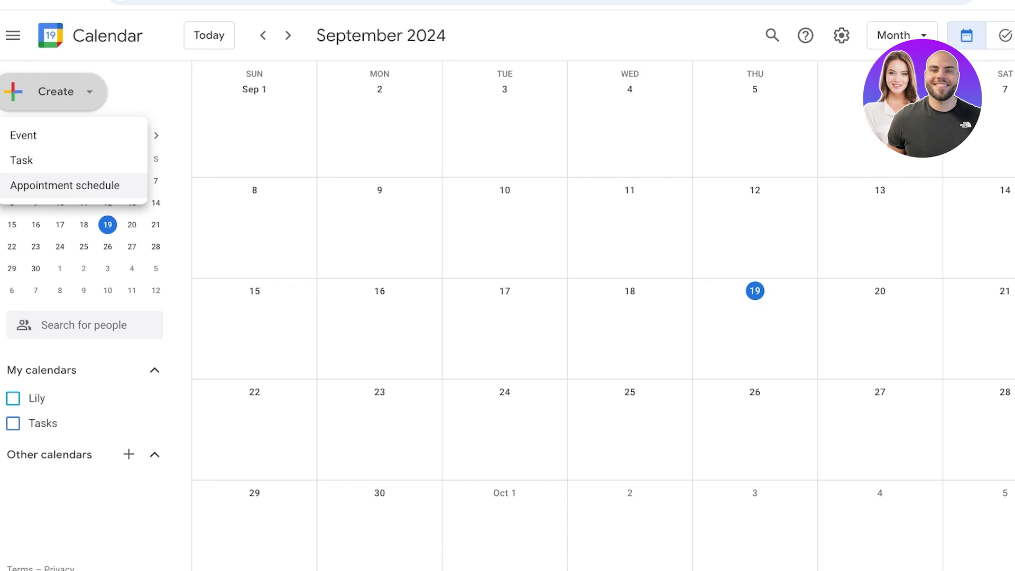
Step: Start a new bookable appointment schedule titled 'Marketing Consulting'
{"action": "left_click", "coordinate": [64, 185]}
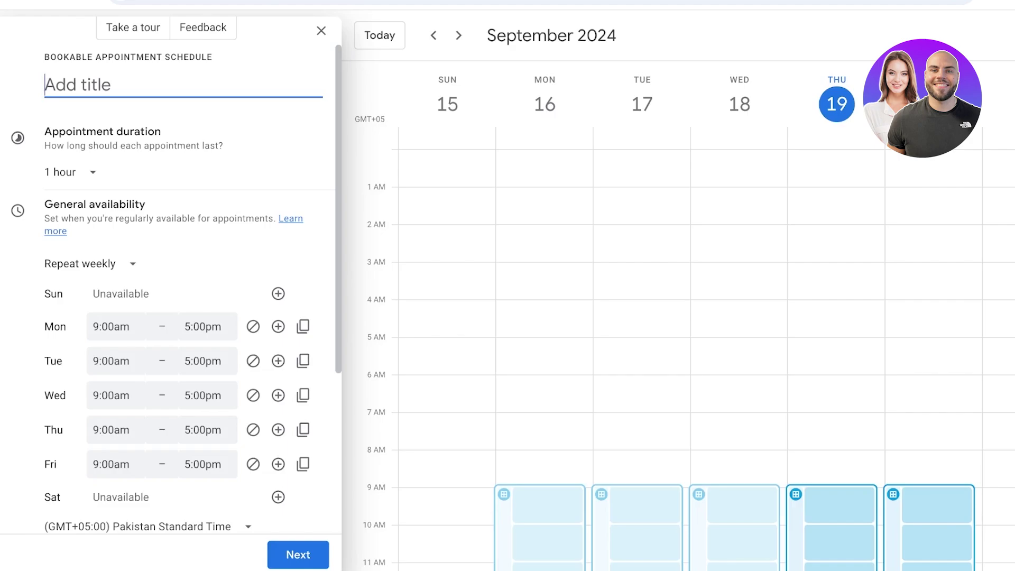
{"action": "type", "text": "M"}
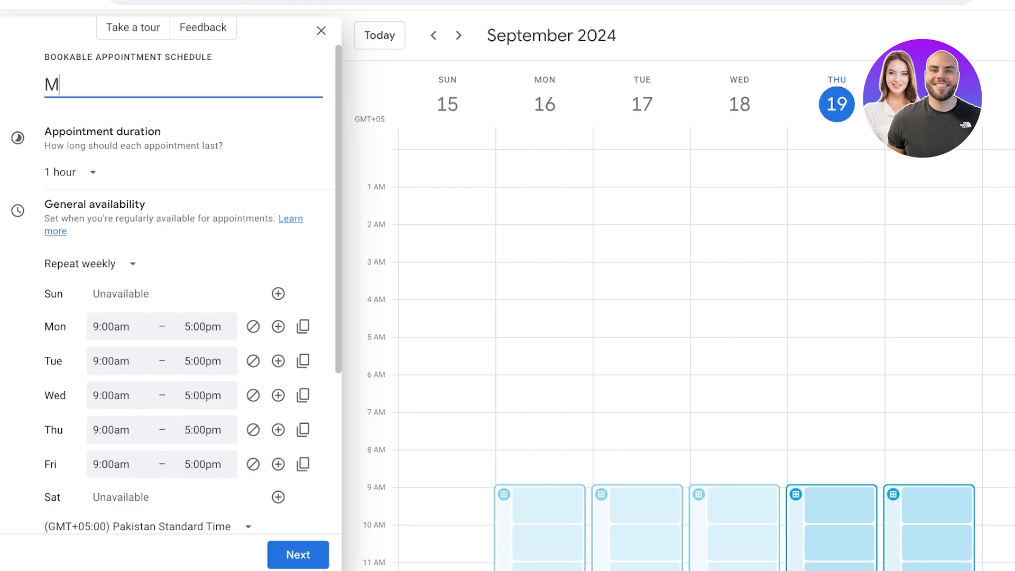
{"action": "type", "text": "eeting w/ "}
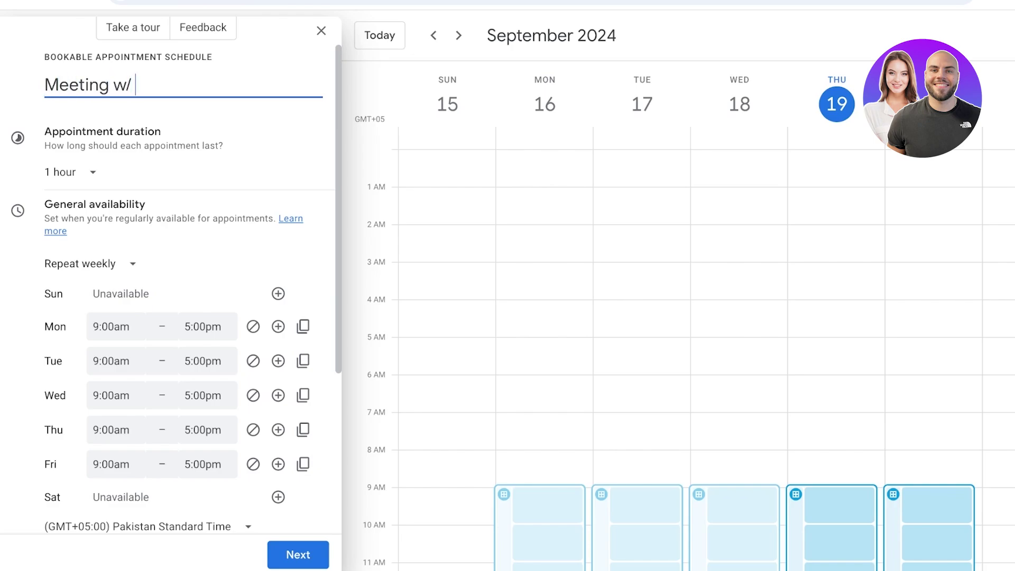
{"action": "type", "text": "Lily"}
{"action": "key", "text": "BackSpace"}
{"action": "key", "text": "BackSpace"}
{"action": "key", "text": "BackSpace"}
{"action": "key", "text": "BackSpace"}
{"action": "key", "text": "BackSpace"}
{"action": "key", "text": "BackSpace"}
{"action": "key", "text": "BackSpace"}
{"action": "key", "text": "BackSpace"}
{"action": "key", "text": "BackSpace"}
{"action": "key", "text": "BackSpace"}
{"action": "key", "text": "BackSpace"}
{"action": "key", "text": "BackSpace"}
{"action": "key", "text": "BackSpace"}
{"action": "key", "text": "BackSpace"}
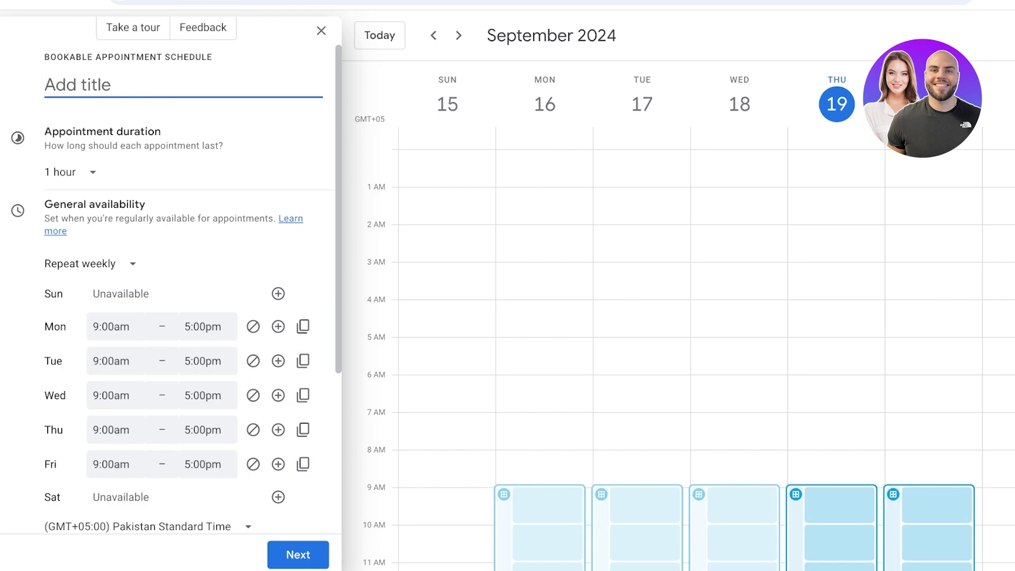
{"action": "type", "text": "Mar"}
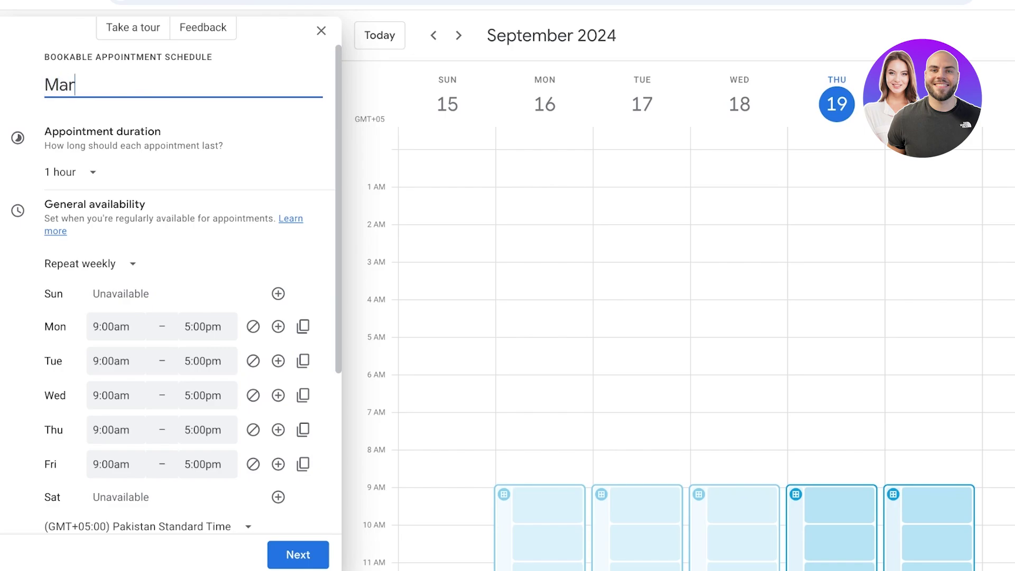
{"action": "type", "text": "keting Consulting"}
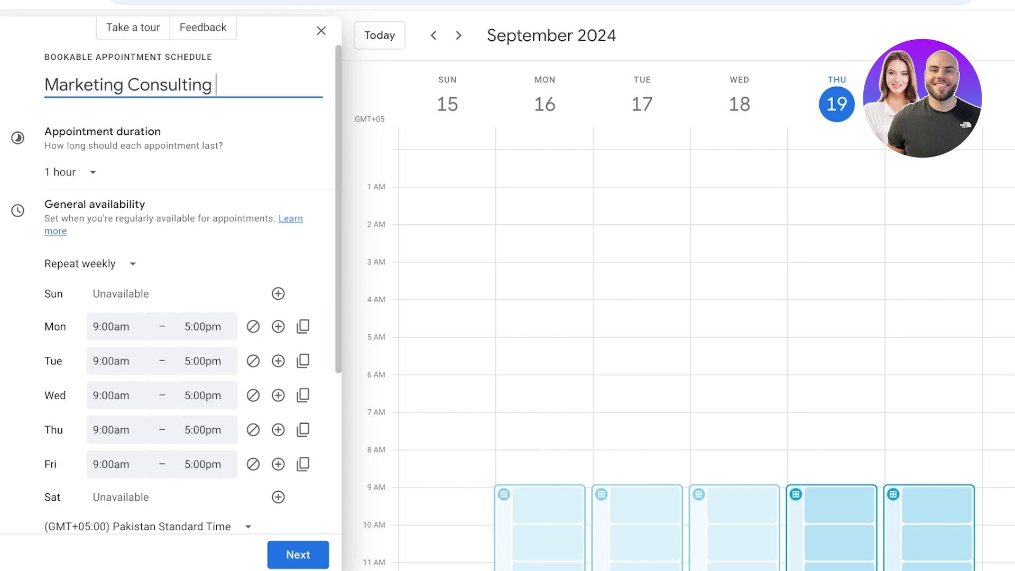
Step: Set the appointment duration to 45 minutes
{"action": "left_click", "coordinate": [68, 172]}
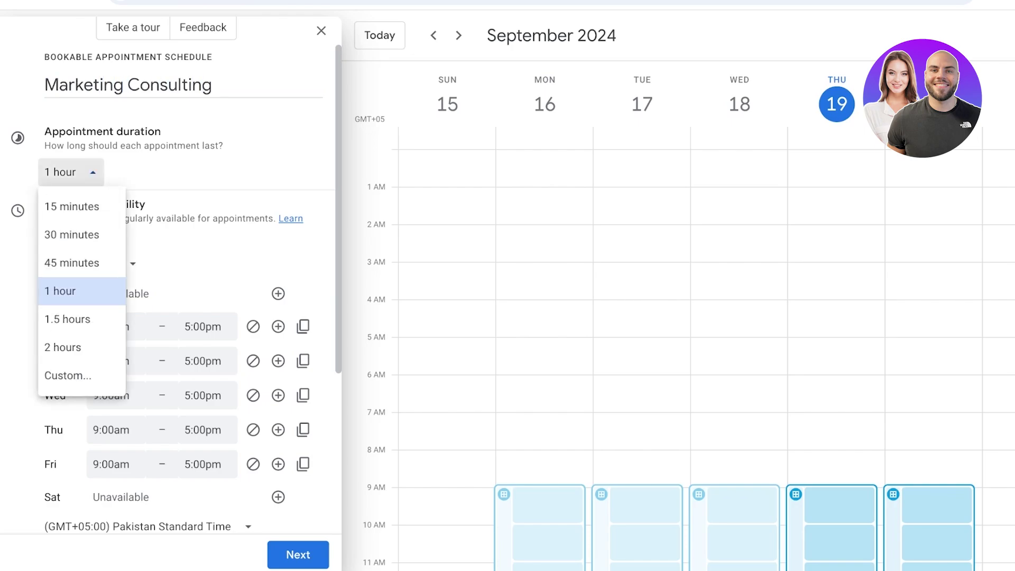
{"action": "left_click", "coordinate": [74, 290]}
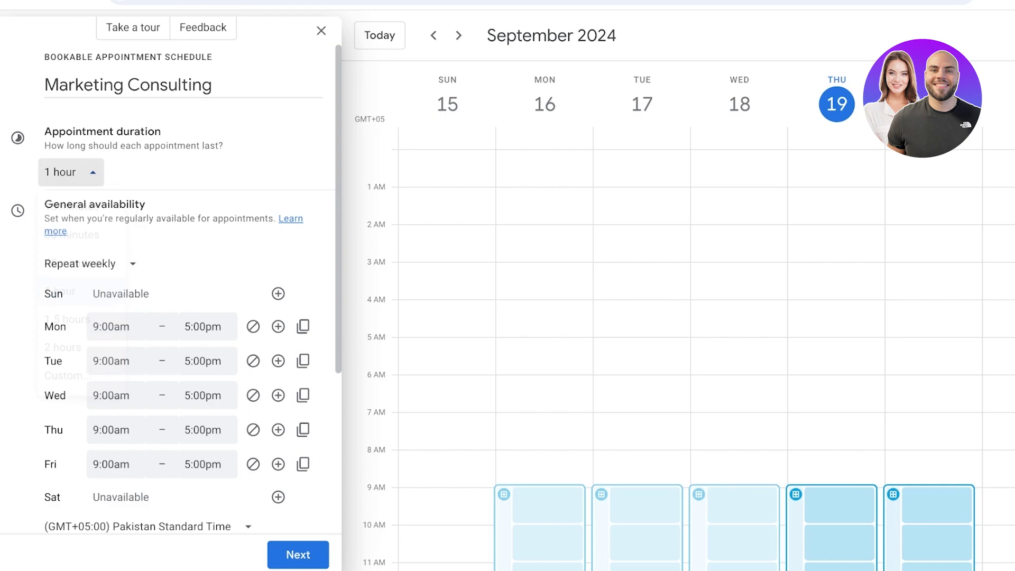
{"action": "left_click", "coordinate": [68, 171]}
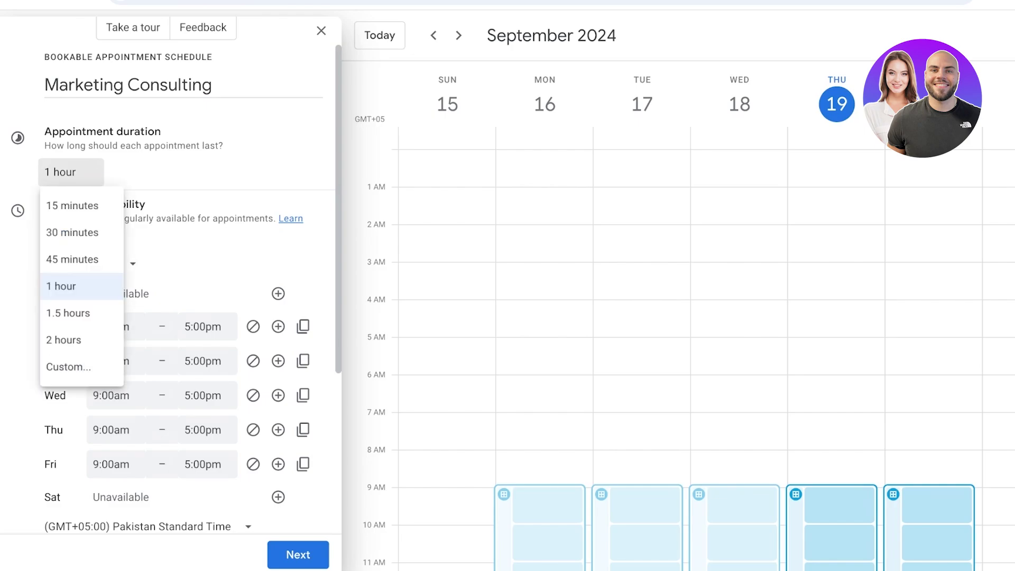
{"action": "left_click", "coordinate": [67, 258]}
{"action": "left_click", "coordinate": [111, 326]}
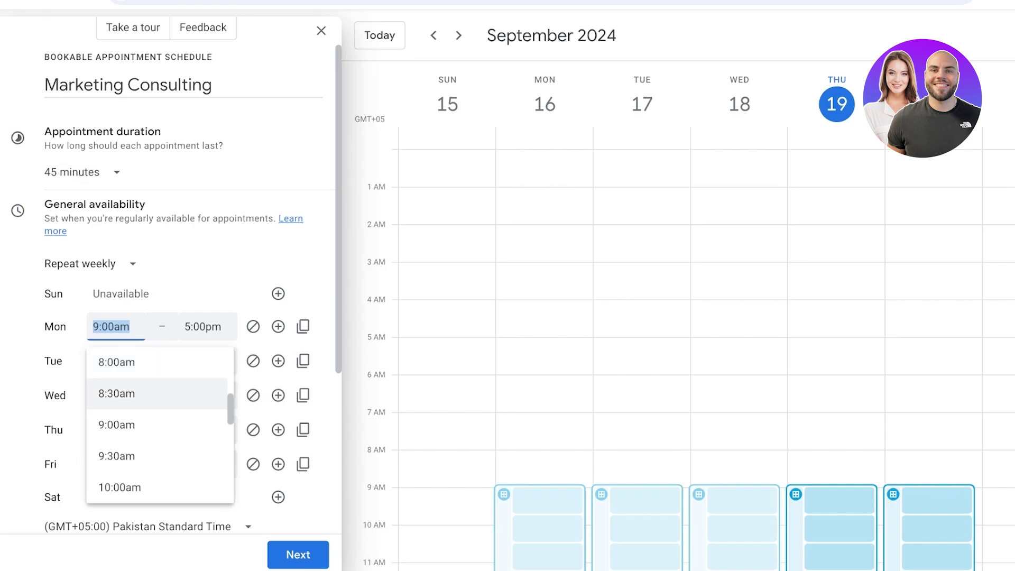
Step: End Monday's first availability period at 1:00pm
{"action": "key", "text": "Escape"}
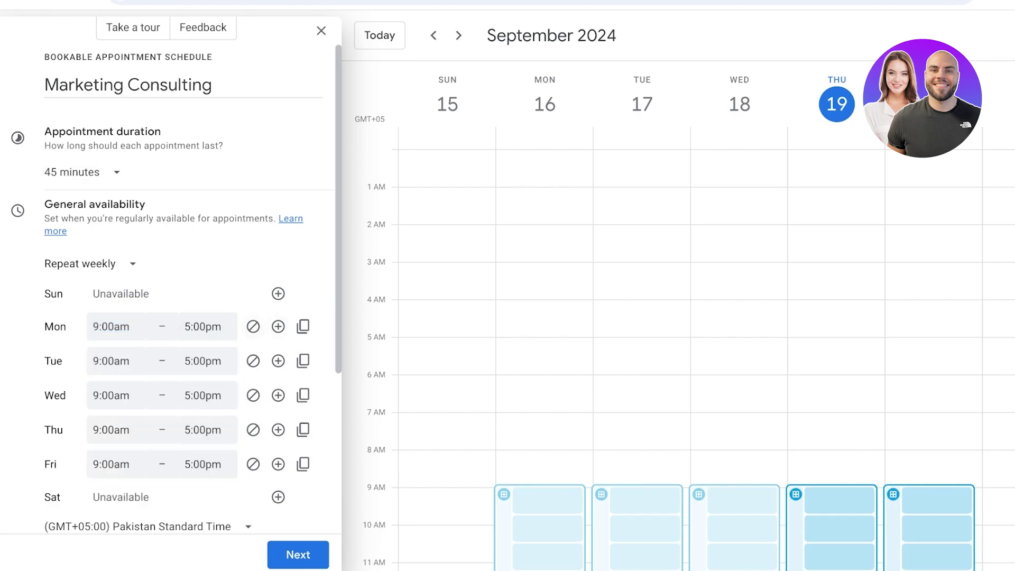
{"action": "left_click", "coordinate": [208, 326]}
{"action": "scroll", "coordinate": [251, 422], "scroll_direction": "up", "scroll_amount": 10}
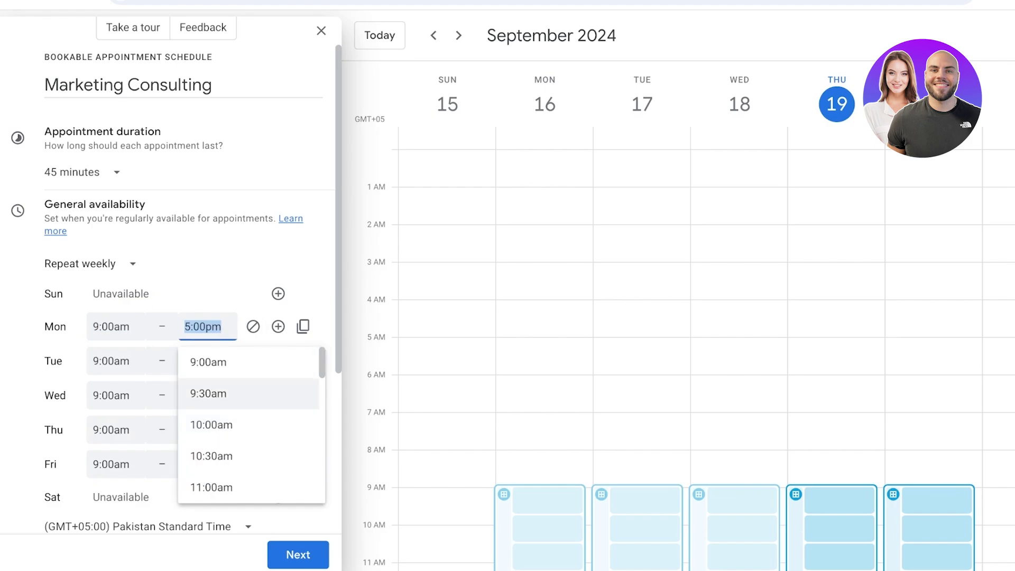
{"action": "scroll", "coordinate": [248, 479], "scroll_direction": "down", "scroll_amount": 3}
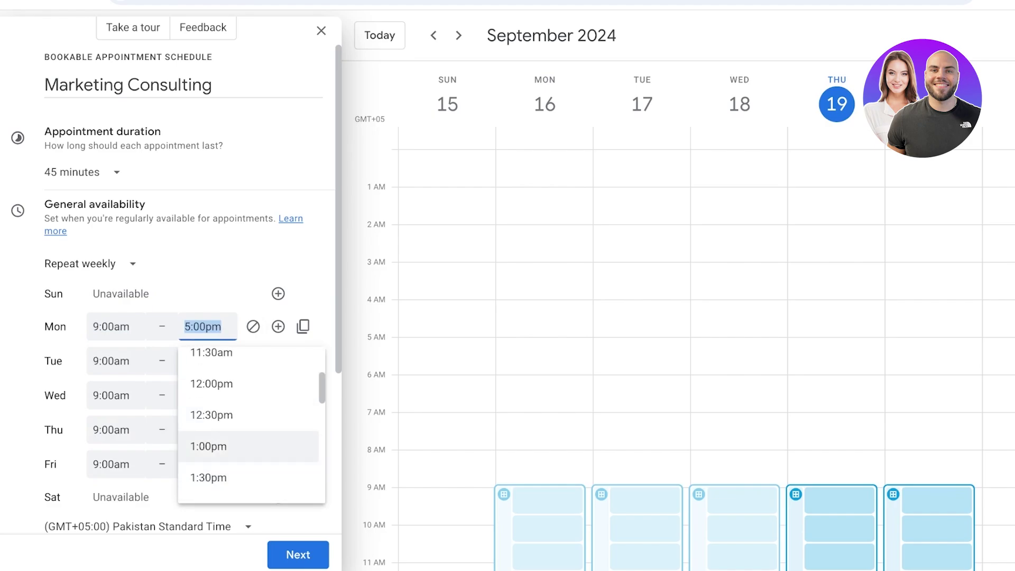
{"action": "left_click", "coordinate": [249, 446]}
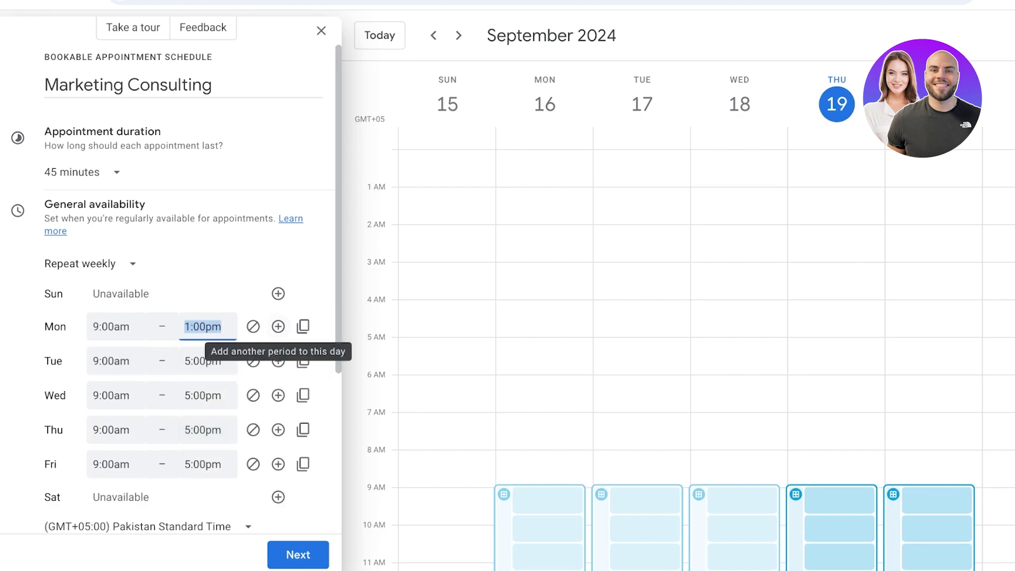
Step: Add a 3:00pm–5:00pm period to Monday and copy its hours to all weekdays
{"action": "left_click", "coordinate": [278, 326]}
{"action": "key", "text": "Down"}
{"action": "key", "text": "Down"}
{"action": "key", "text": "Down"}
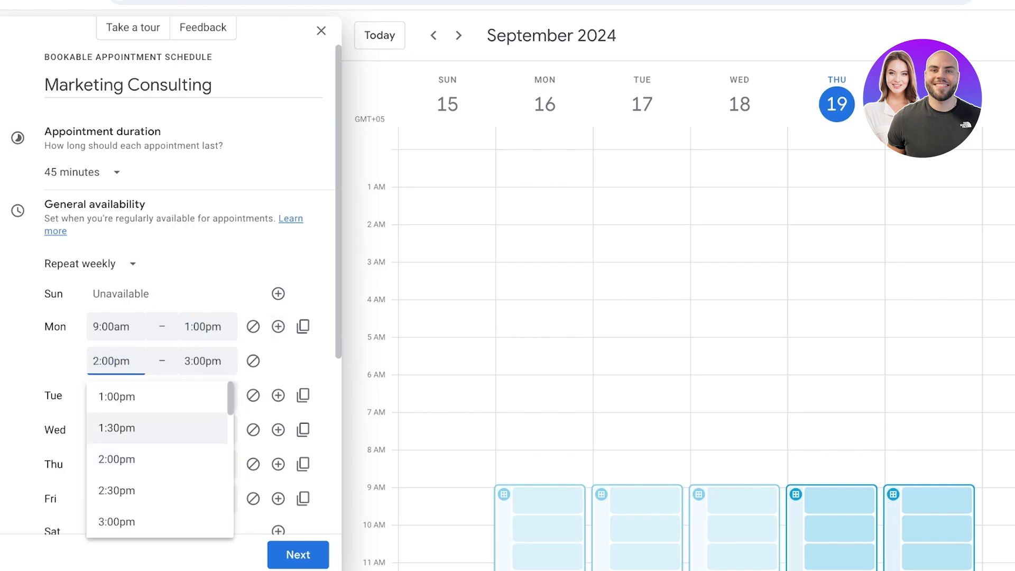
{"action": "key", "text": "Return"}
{"action": "key", "text": "Tab"}
{"action": "key", "text": "Down"}
{"action": "key", "text": "Down"}
{"action": "key", "text": "Down"}
{"action": "key", "text": "Down"}
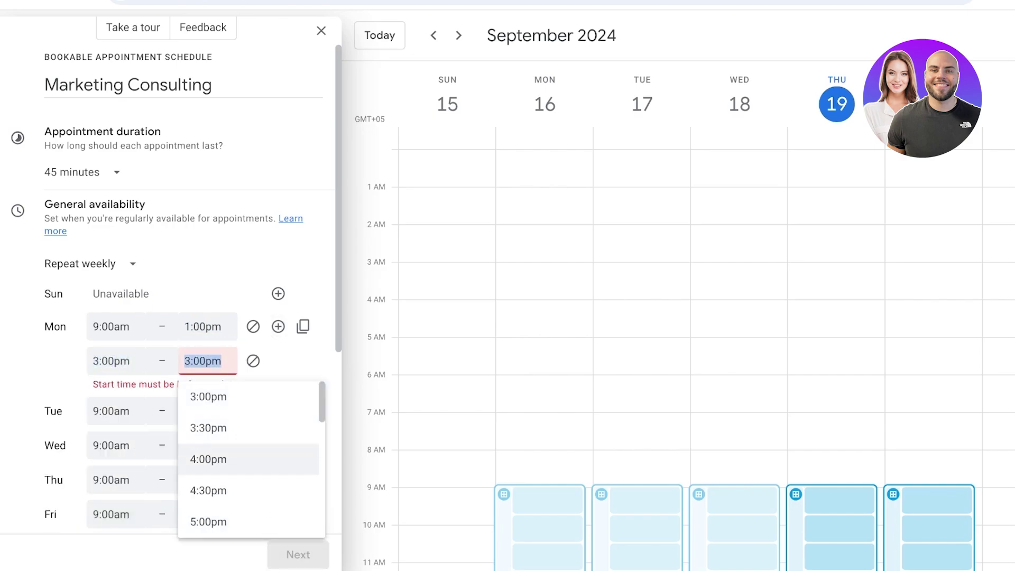
{"action": "key", "text": "Return"}
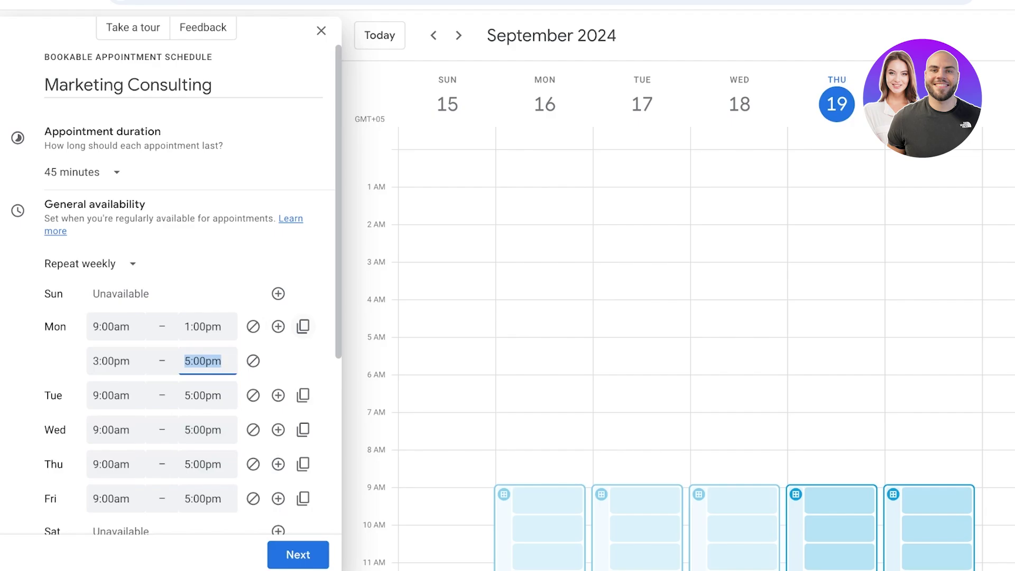
{"action": "key", "text": "Tab"}
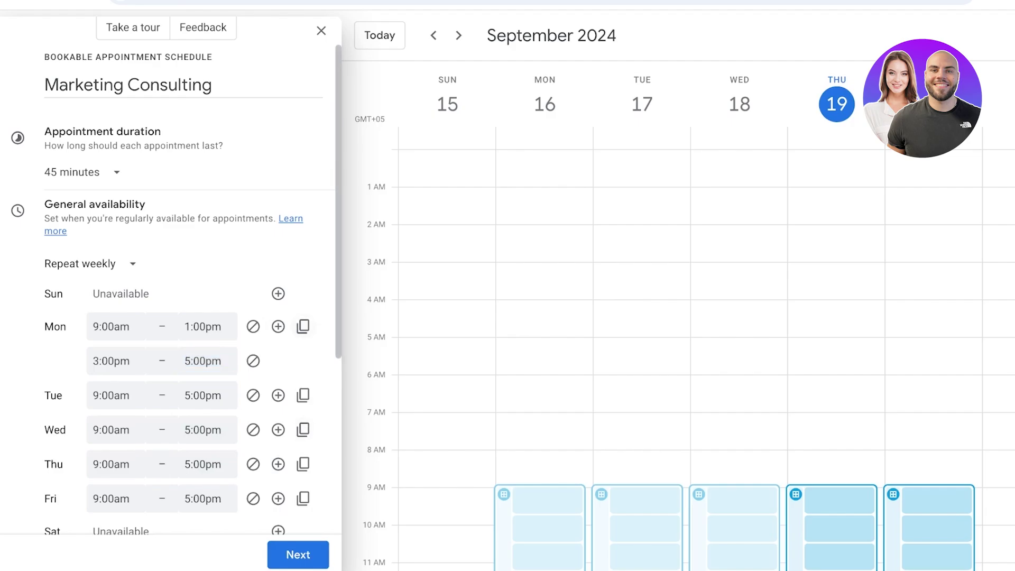
{"action": "key", "text": "Tab"}
{"action": "key", "text": "Tab"}
{"action": "key", "text": "Return"}
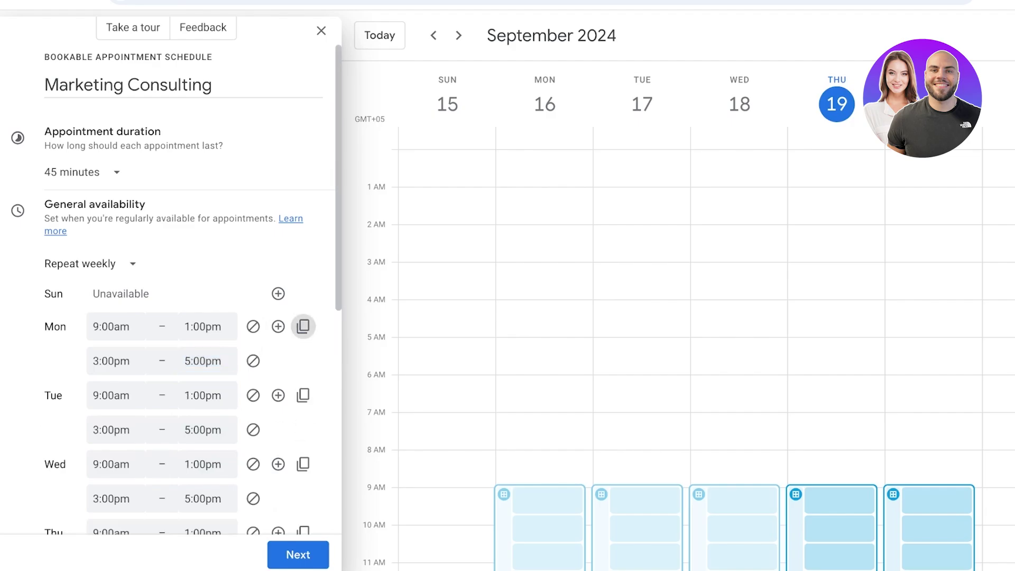
Step: Remove Wednesday's periods and mark Wednesday unavailable all day
{"action": "scroll", "coordinate": [171, 289], "scroll_direction": "down", "scroll_amount": 7}
{"action": "scroll", "coordinate": [172, 289], "scroll_direction": "down", "scroll_amount": 1}
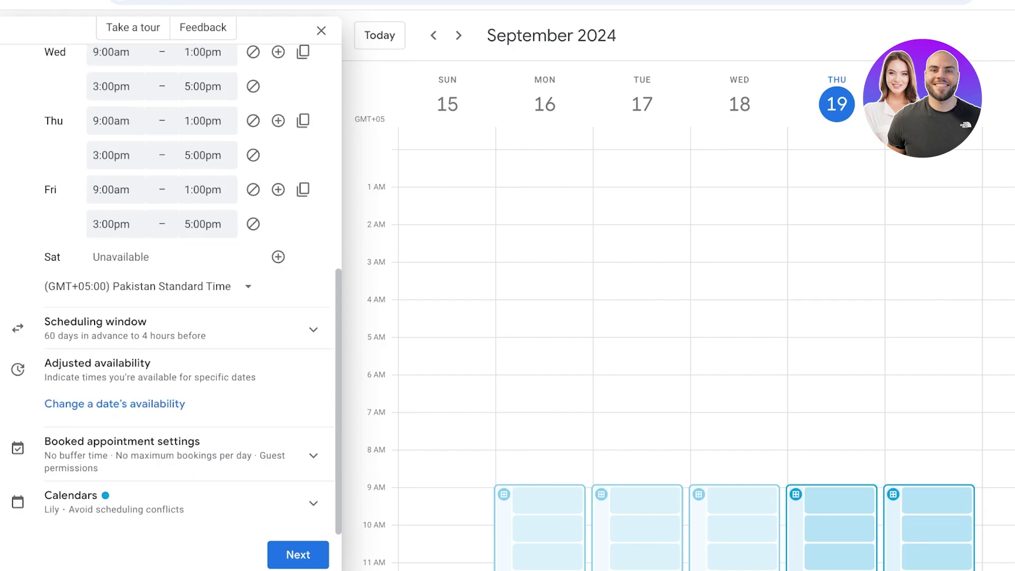
{"action": "key", "text": "shift+Tab"}
{"action": "key", "text": "shift+Tab"}
{"action": "key", "text": "shift+Tab"}
{"action": "key", "text": "shift+Tab"}
{"action": "key", "text": "shift+Tab"}
{"action": "key", "text": "shift+Tab"}
{"action": "key", "text": "shift+Tab"}
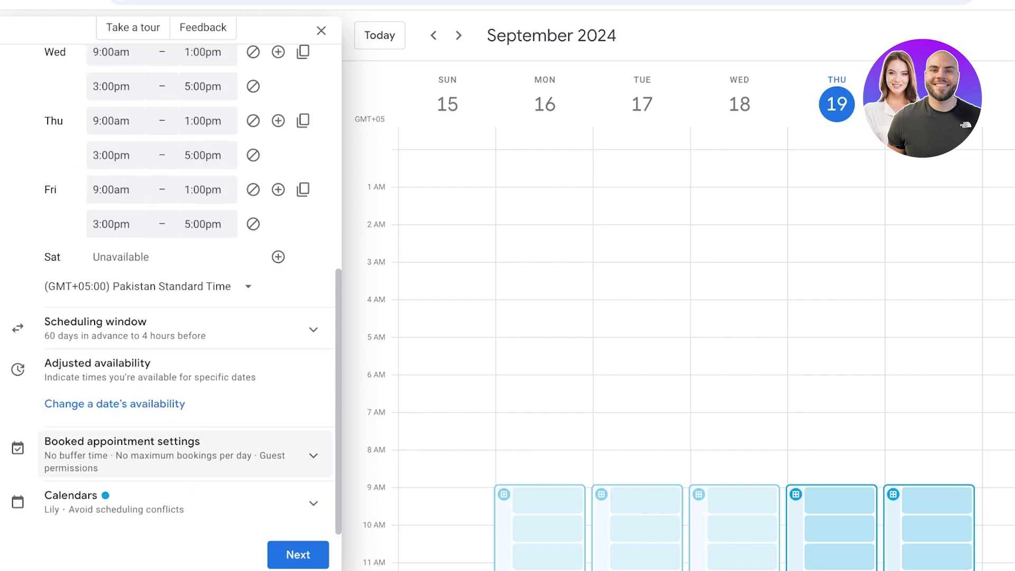
{"action": "key", "text": "shift+Tab"}
{"action": "key", "text": "shift+Tab"}
{"action": "key", "text": "shift+Tab"}
{"action": "key", "text": "shift+Tab"}
{"action": "key", "text": "shift+Tab"}
{"action": "key", "text": "shift+Tab"}
{"action": "key", "text": "shift+Tab"}
{"action": "key", "text": "shift+Tab"}
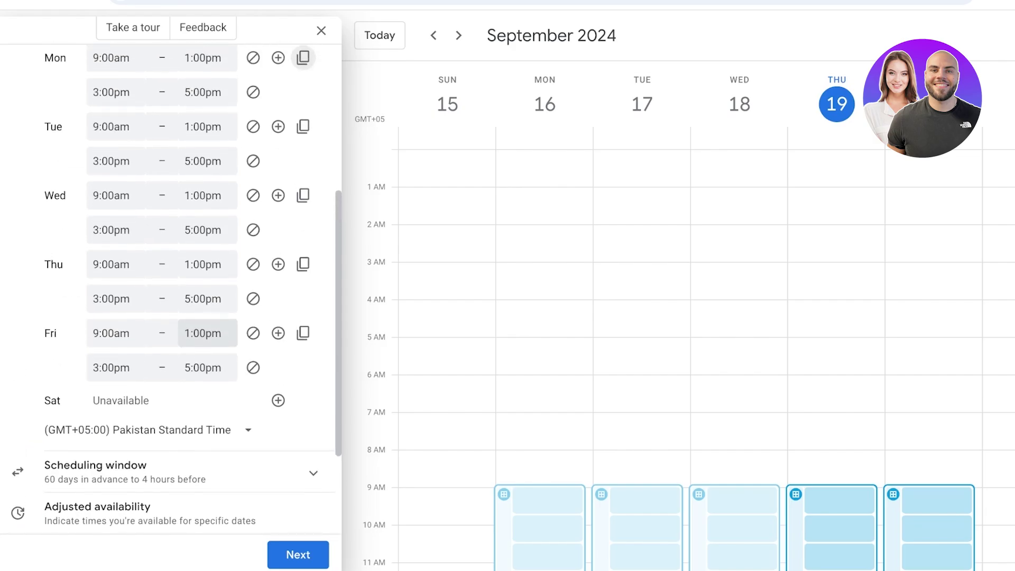
{"action": "key", "text": "Tab"}
{"action": "key", "text": "Tab"}
{"action": "key", "text": "Tab"}
{"action": "key", "text": "Tab"}
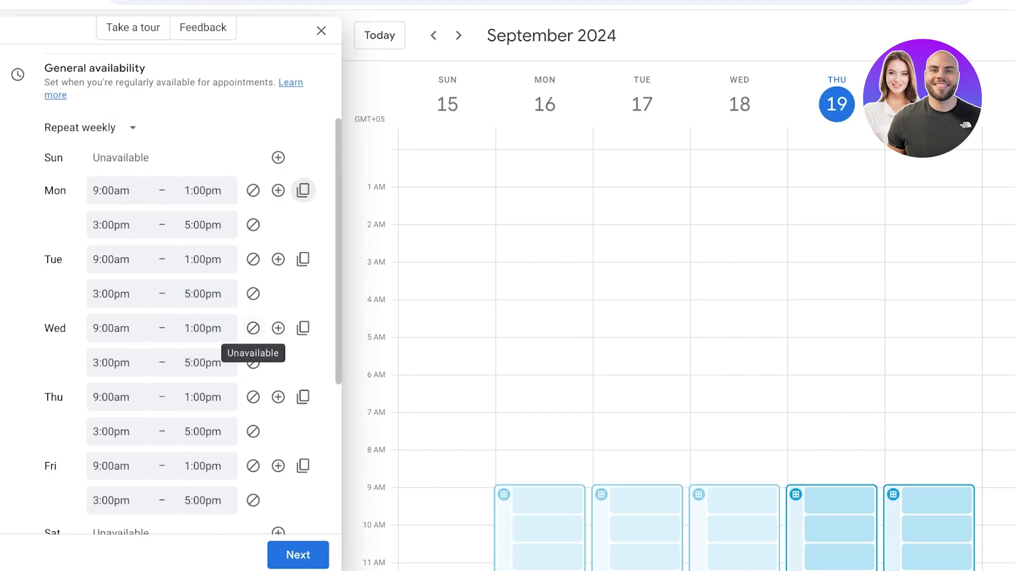
{"action": "key", "text": "Return"}
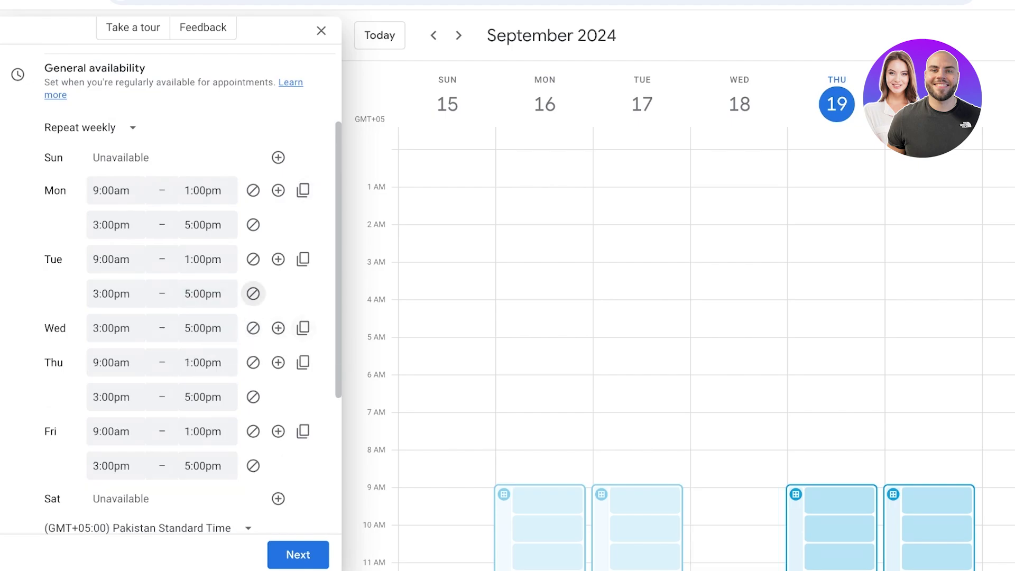
{"action": "key", "text": "shift+Tab"}
{"action": "key", "text": "shift+Tab"}
{"action": "key", "text": "shift+Tab"}
{"action": "key", "text": "Down"}
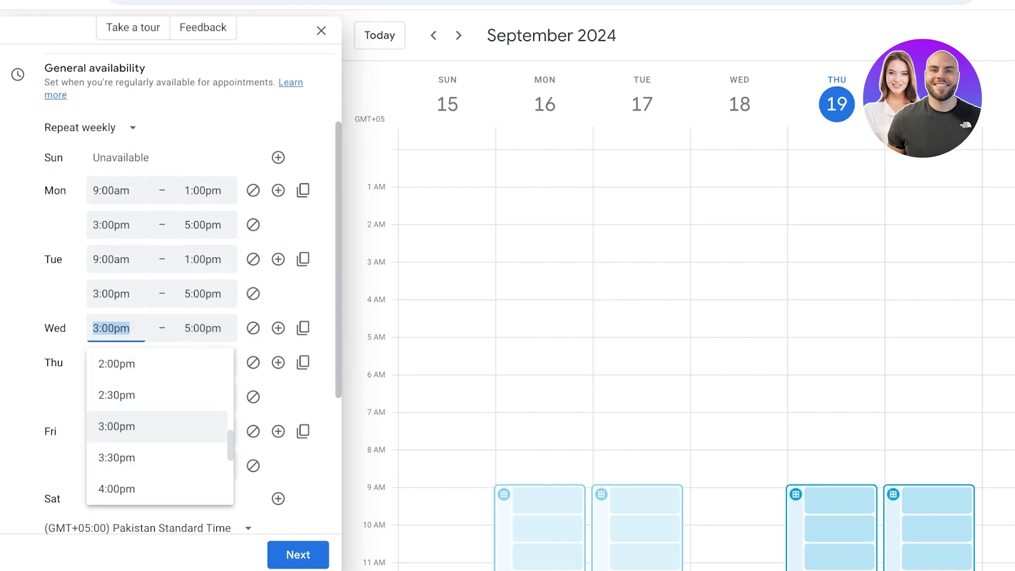
{"action": "key", "text": "Up"}
{"action": "key", "text": "Up"}
{"action": "key", "text": "Up"}
{"action": "key", "text": "Up"}
{"action": "key", "text": "Up"}
{"action": "key", "text": "Up"}
{"action": "key", "text": "Up"}
{"action": "key", "text": "Up"}
{"action": "key", "text": "Up"}
{"action": "key", "text": "Up"}
{"action": "key", "text": "Up"}
{"action": "key", "text": "Up"}
{"action": "key", "text": "Up"}
{"action": "key", "text": "Up"}
{"action": "key", "text": "Up"}
{"action": "key", "text": "Up"}
{"action": "key", "text": "Up"}
{"action": "key", "text": "Up"}
{"action": "key", "text": "Up"}
{"action": "key", "text": "Up"}
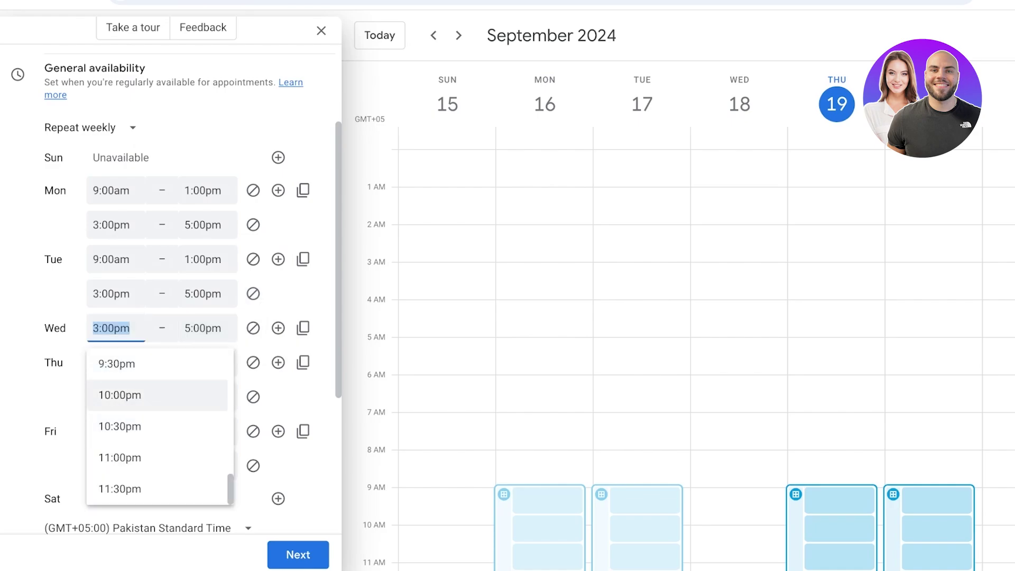
{"action": "key", "text": "BackSpace"}
{"action": "key", "text": "Tab"}
{"action": "key", "text": "Down"}
{"action": "key", "text": "BackSpace"}
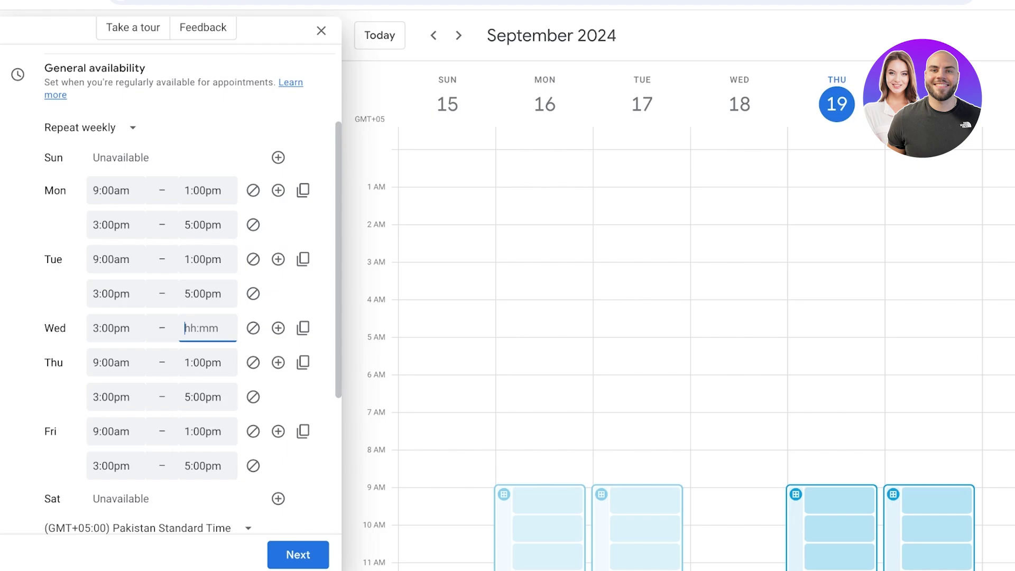
{"action": "left_click", "coordinate": [253, 328]}
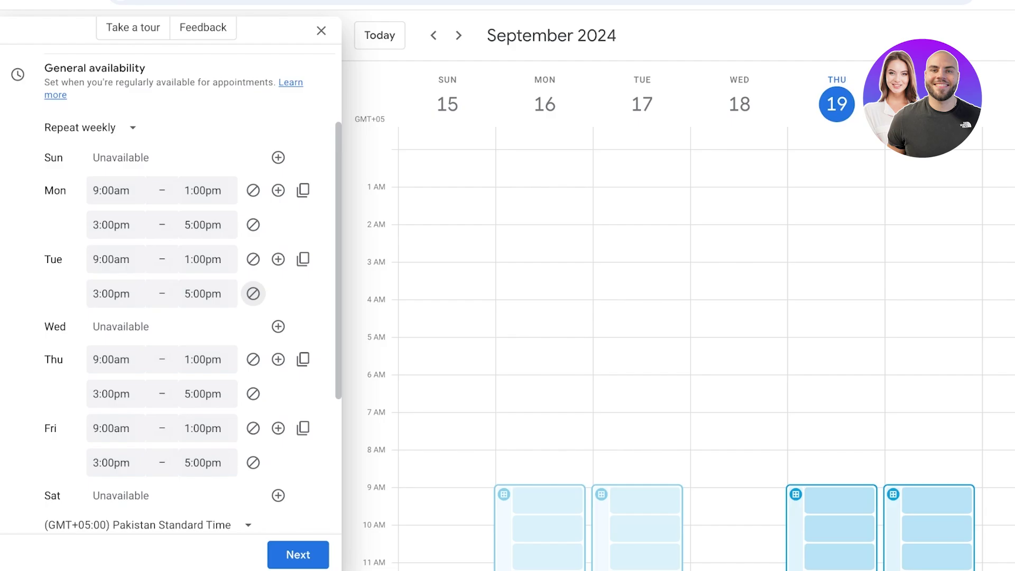
Step: Limit bookings to at most 30 days ahead and at least 1 hour notice, then continue
{"action": "scroll", "coordinate": [253, 293], "scroll_direction": "down", "scroll_amount": 3}
{"action": "left_click", "coordinate": [159, 400]}
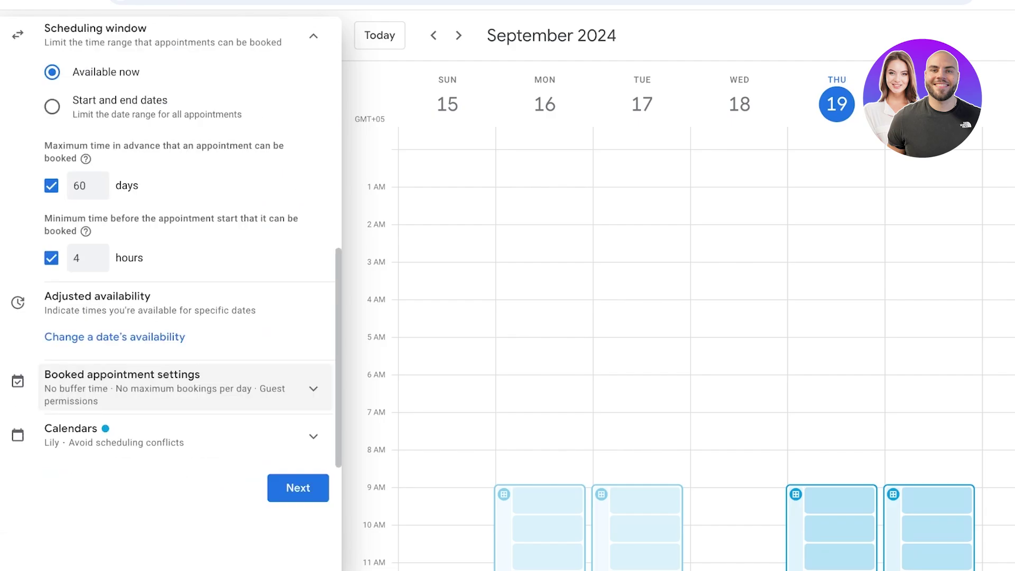
{"action": "scroll", "coordinate": [169, 264], "scroll_direction": "up", "scroll_amount": 6}
{"action": "scroll", "coordinate": [169, 264], "scroll_direction": "down", "scroll_amount": 5}
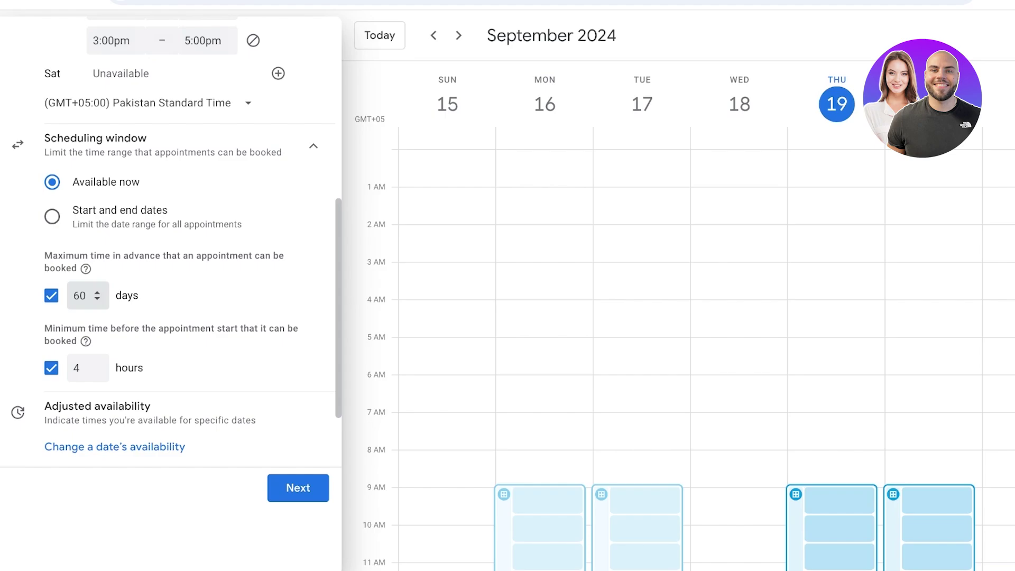
{"action": "double_click", "coordinate": [79, 295]}
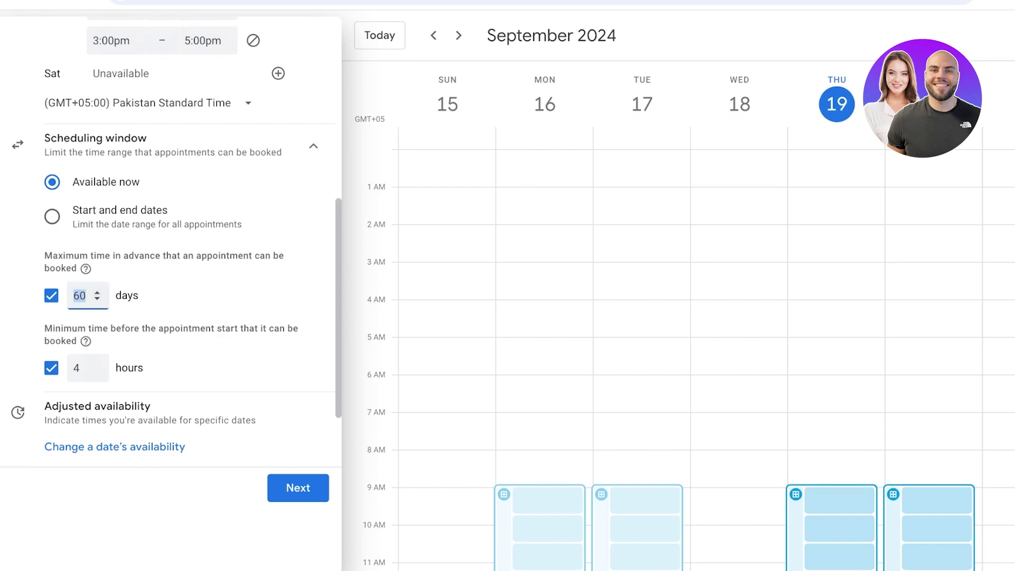
{"action": "type", "text": "30"}
{"action": "left_click", "coordinate": [85, 368]}
{"action": "key", "text": "ctrl+a"}
{"action": "type", "text": "1"}
{"action": "scroll", "coordinate": [169, 238], "scroll_direction": "down", "scroll_amount": 1}
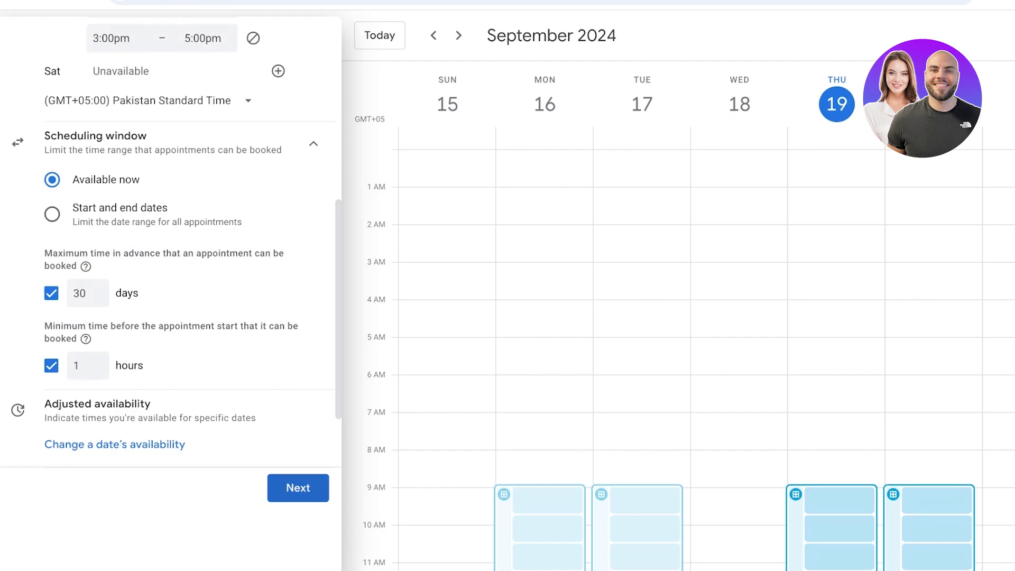
{"action": "left_click", "coordinate": [298, 487]}
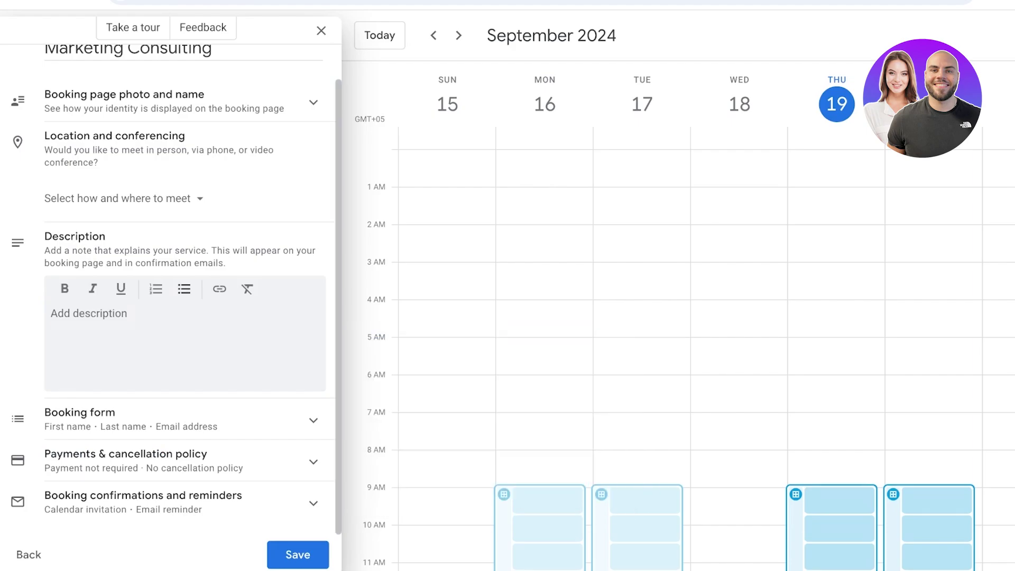
Step: Review the booking page description, photo and name, and payments settings
{"action": "left_click", "coordinate": [50, 313]}
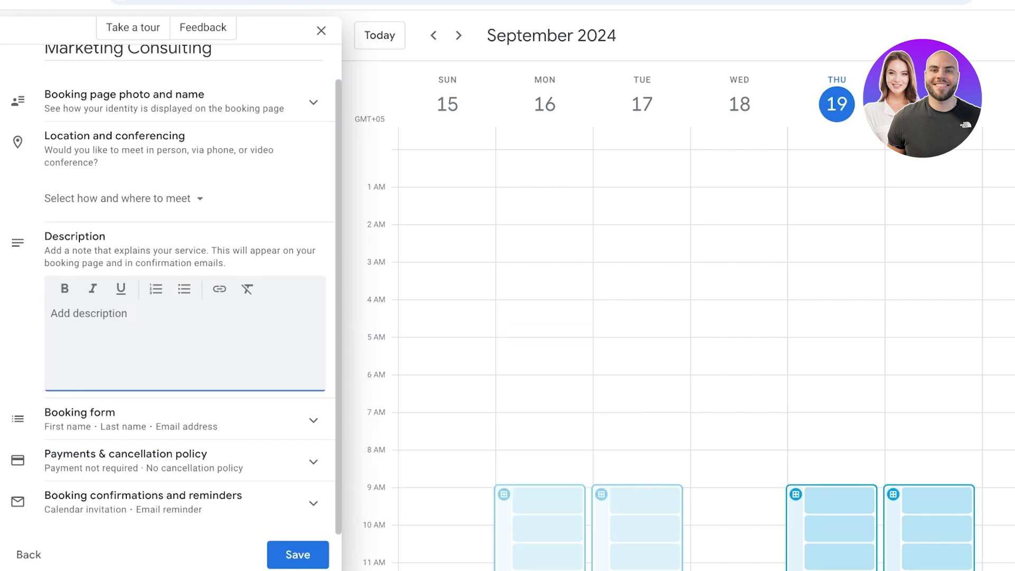
{"action": "scroll", "coordinate": [183, 326], "scroll_direction": "up", "scroll_amount": 1}
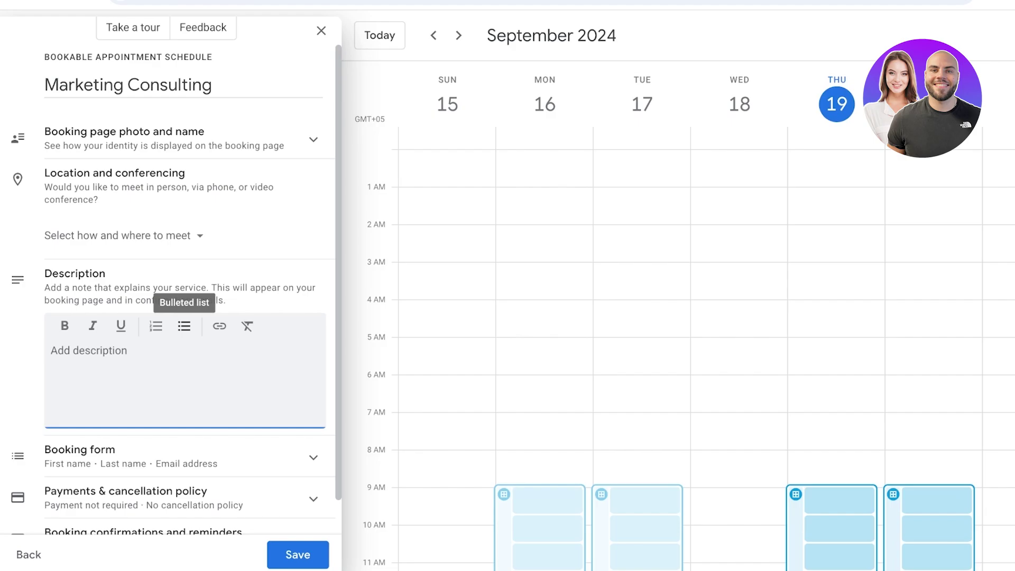
{"action": "left_click", "coordinate": [175, 139]}
{"action": "left_click", "coordinate": [174, 138]}
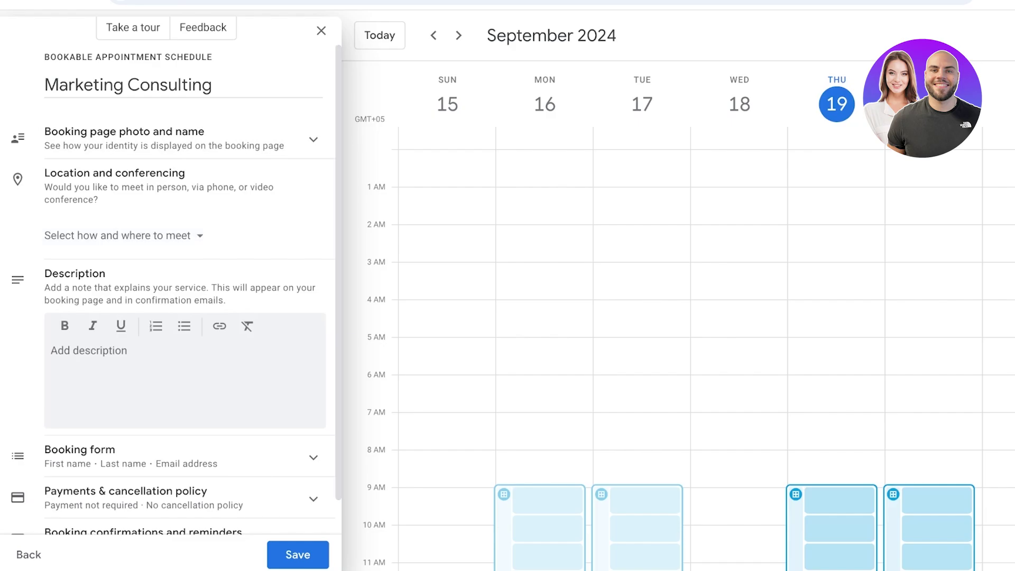
{"action": "left_click", "coordinate": [174, 498]}
{"action": "scroll", "coordinate": [175, 449], "scroll_direction": "up", "scroll_amount": 6}
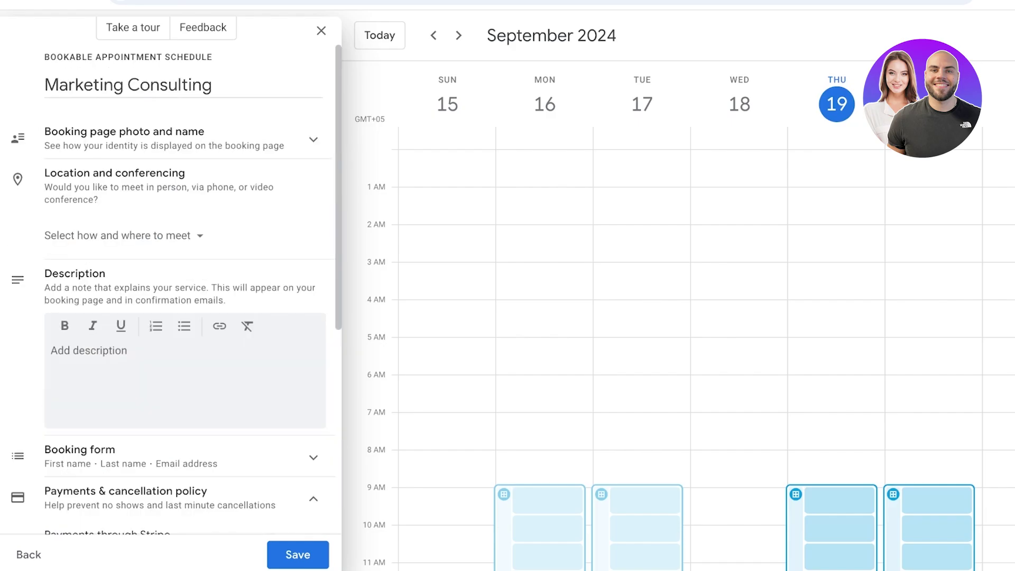
Step: Try adding a Phone number field to the booking form, then cancel it
{"action": "left_click", "coordinate": [175, 452]}
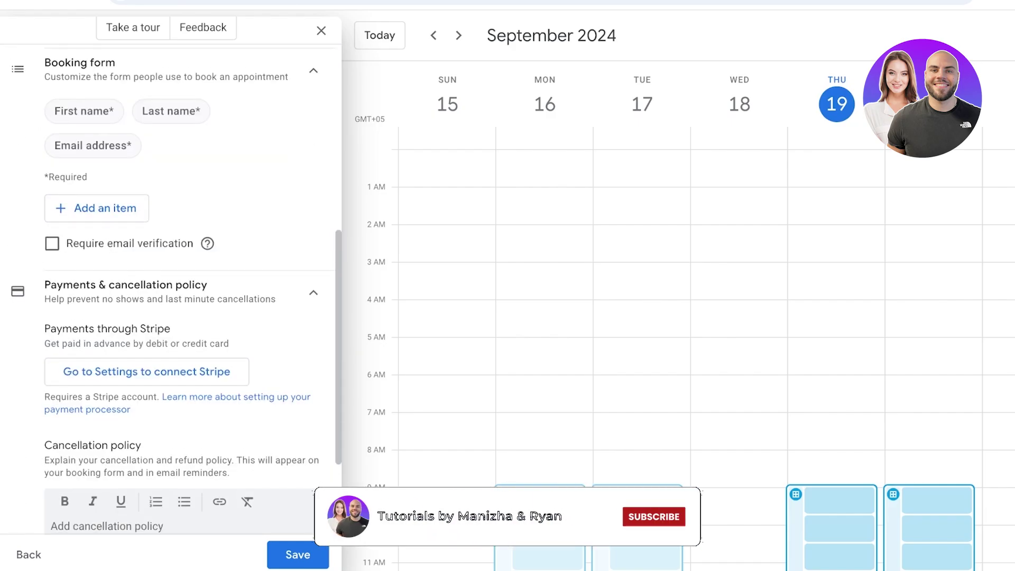
{"action": "scroll", "coordinate": [174, 290], "scroll_direction": "up", "scroll_amount": 2}
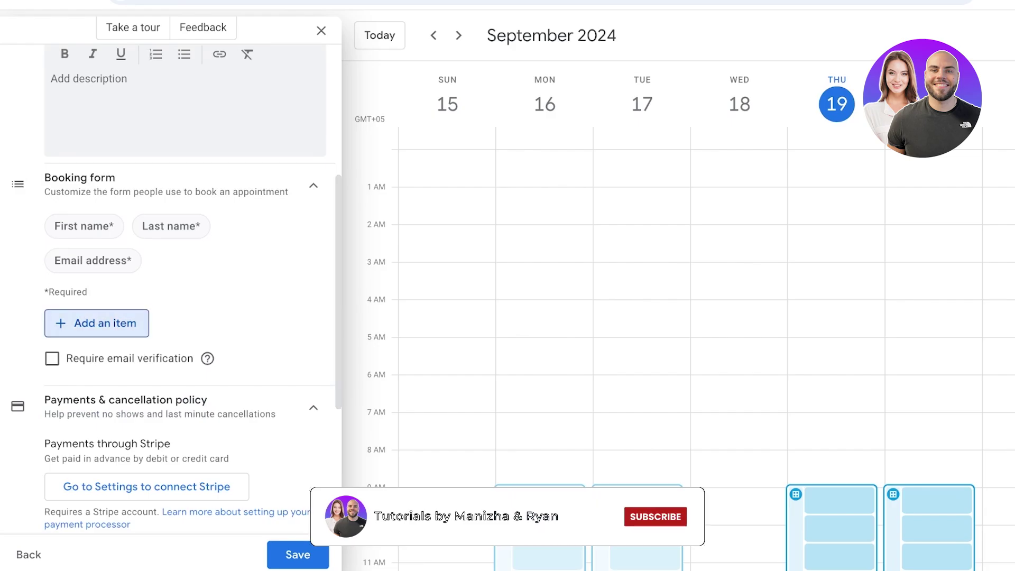
{"action": "left_click", "coordinate": [97, 323]}
{"action": "left_click", "coordinate": [511, 275]}
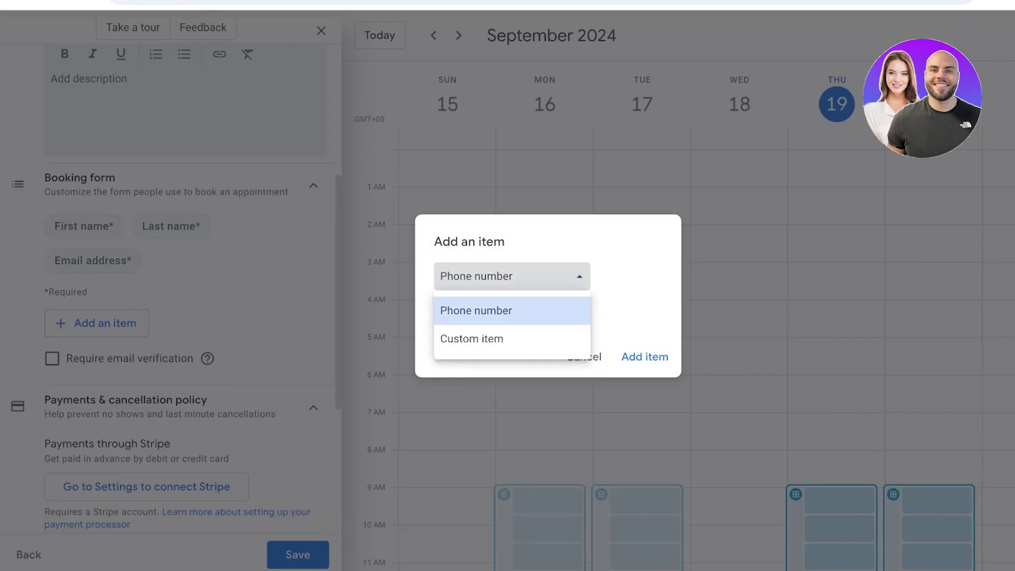
{"action": "left_click", "coordinate": [476, 311]}
{"action": "left_click", "coordinate": [584, 357]}
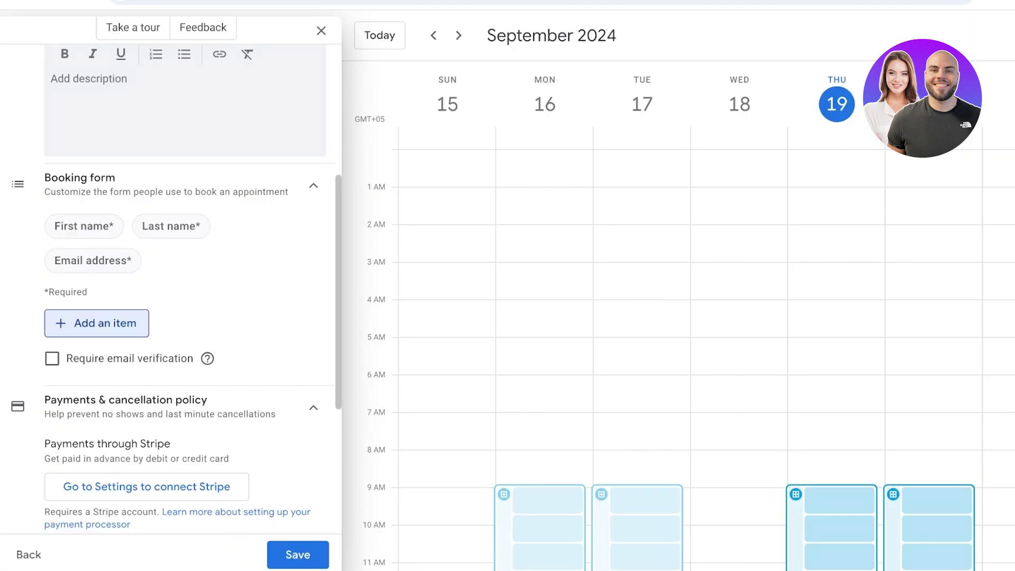
Step: Start a cancellation policy and save the Marketing Consulting appointment schedule
{"action": "scroll", "coordinate": [169, 291], "scroll_direction": "down", "scroll_amount": 4}
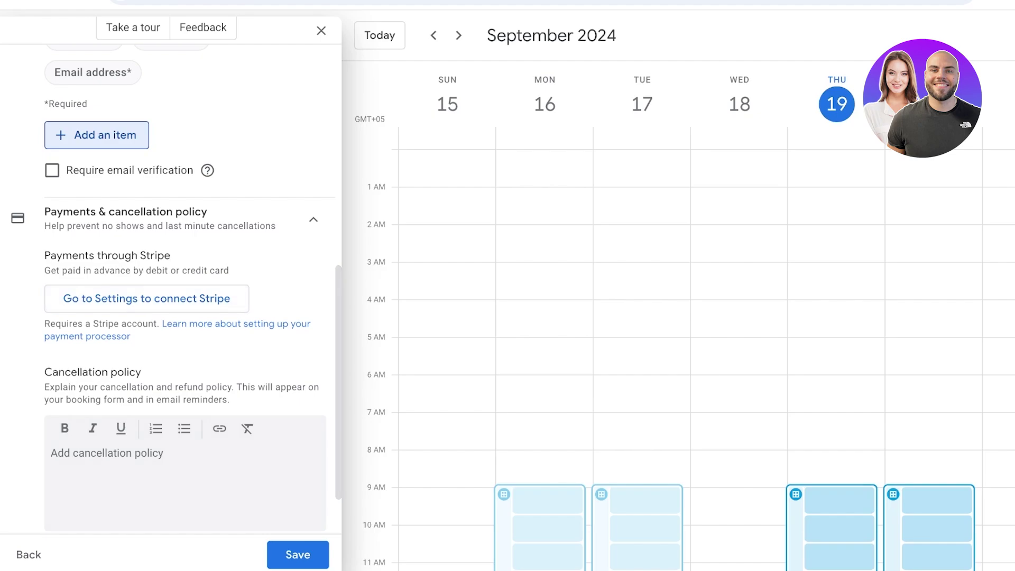
{"action": "left_click", "coordinate": [52, 453]}
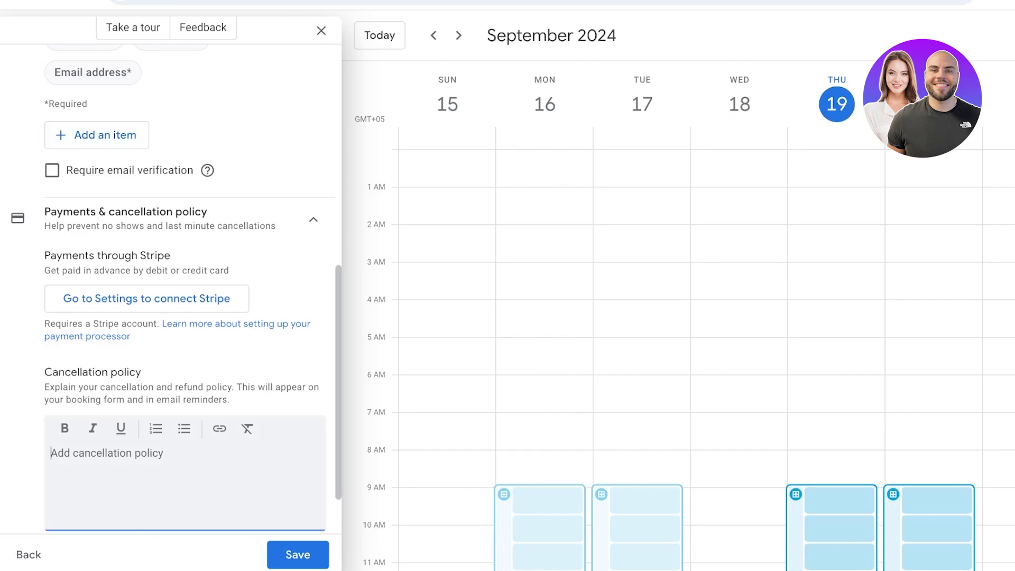
{"action": "left_click", "coordinate": [298, 554]}
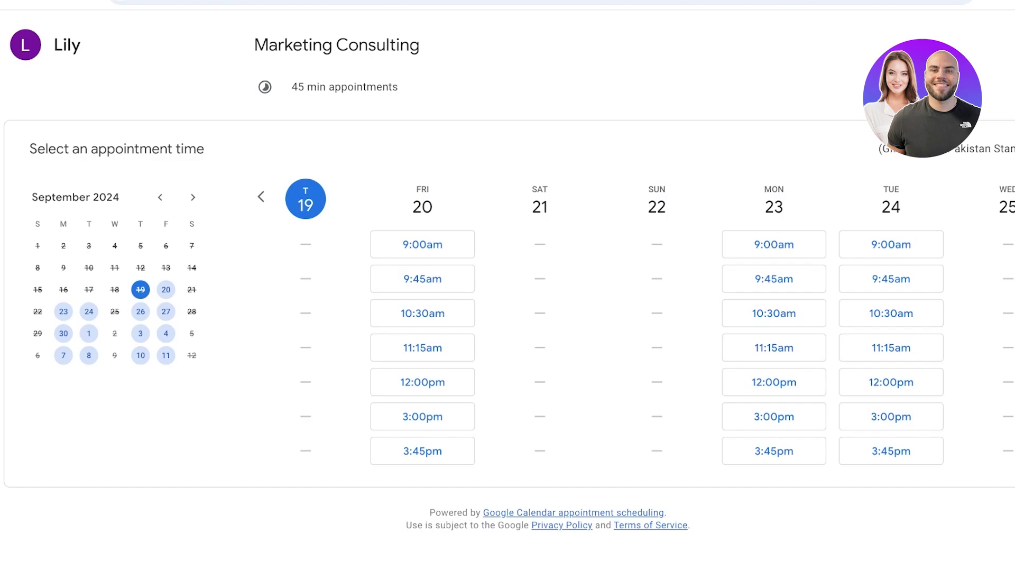
Step: Test-book the Tuesday 24 11:15am slot, cancel it, and close the schedule details
{"action": "left_click", "coordinate": [890, 348]}
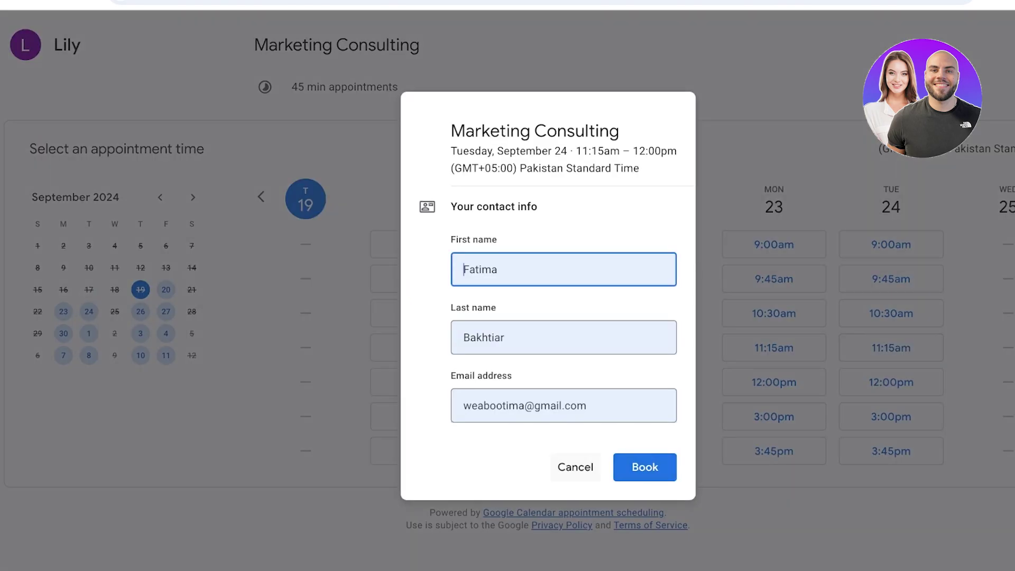
{"action": "left_click", "coordinate": [575, 466]}
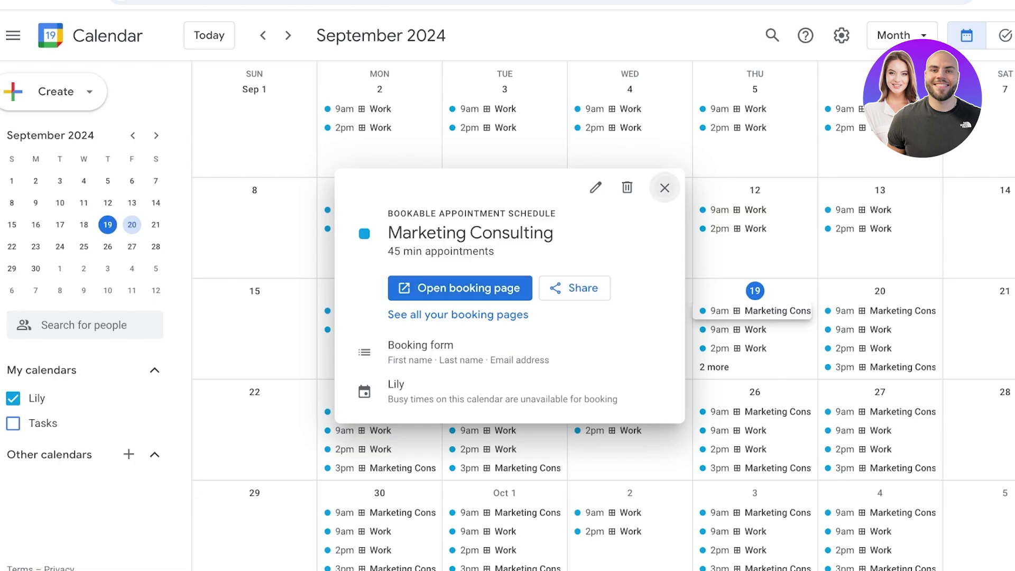
{"action": "left_click", "coordinate": [664, 188]}
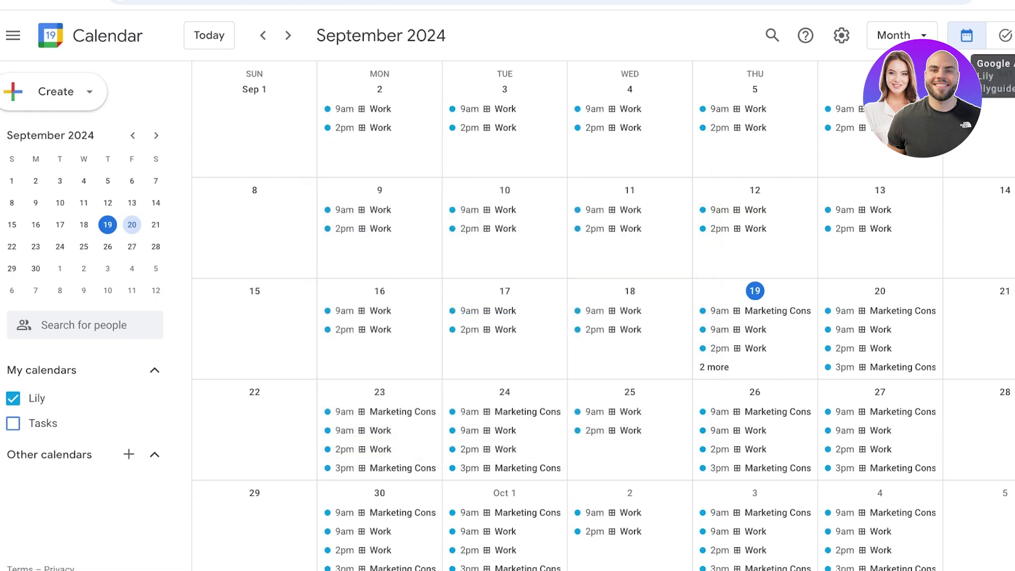
Step: Switch to Google Drive from the top-right menus
{"action": "left_click", "coordinate": [1007, 35]}
{"action": "left_click", "coordinate": [1007, 36]}
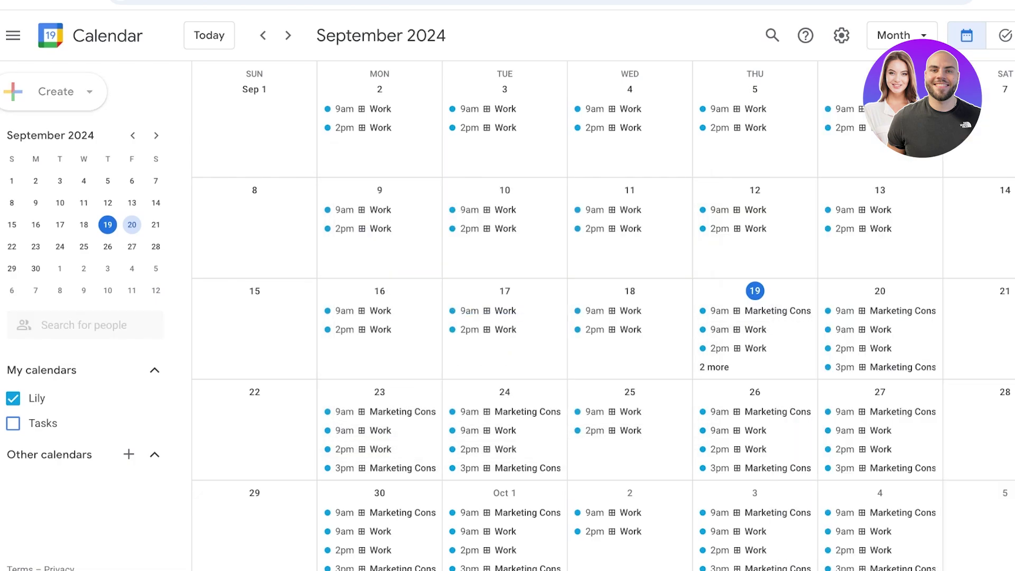
{"action": "left_click", "coordinate": [504, 354]}
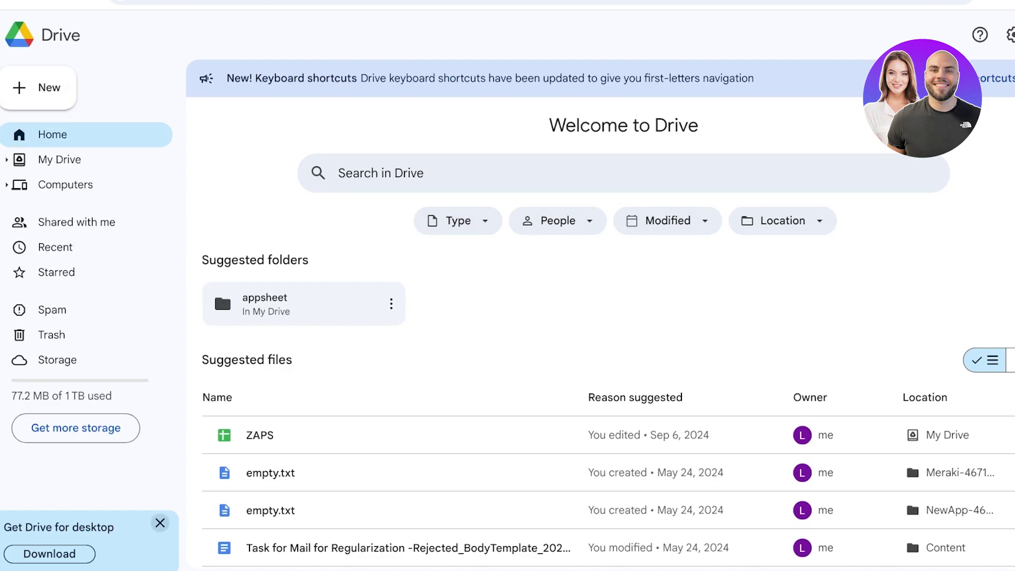
Step: Close the Get Drive for desktop banner
{"action": "left_click", "coordinate": [160, 523]}
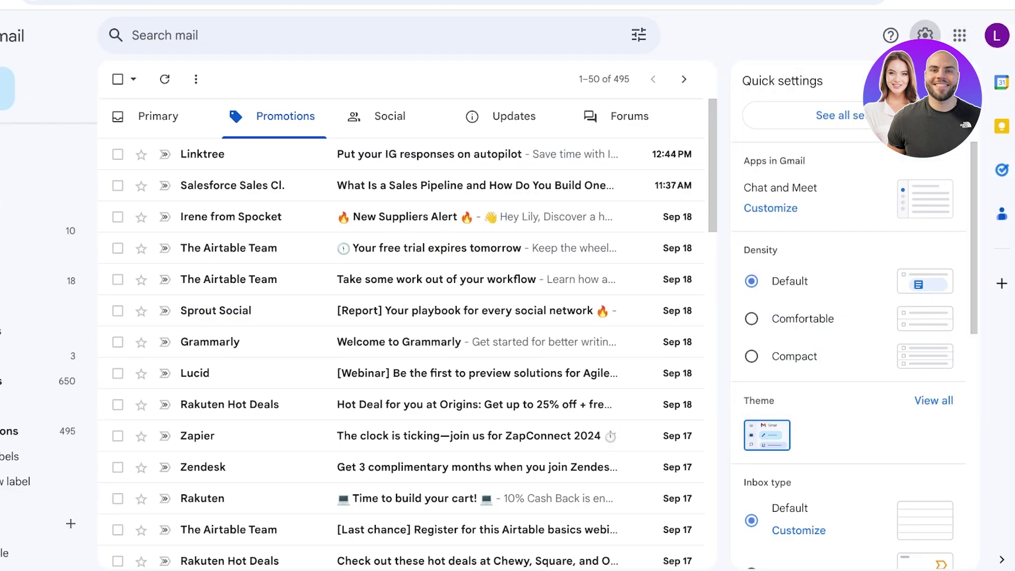
Step: Start a new full-size email and look over its extra options menu
{"action": "key", "text": "Escape"}
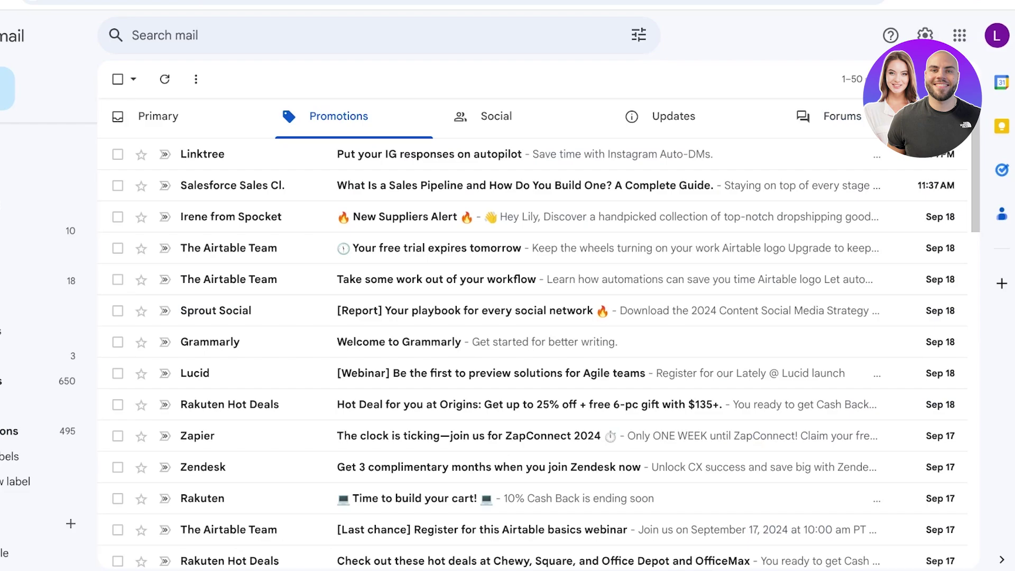
{"action": "left_click", "coordinate": [7, 87]}
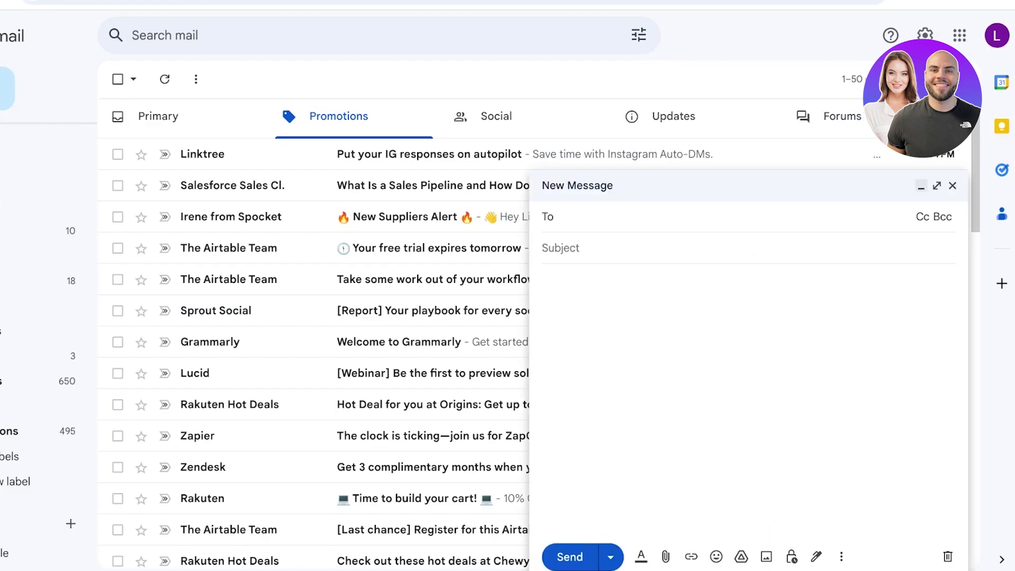
{"action": "left_click", "coordinate": [936, 186]}
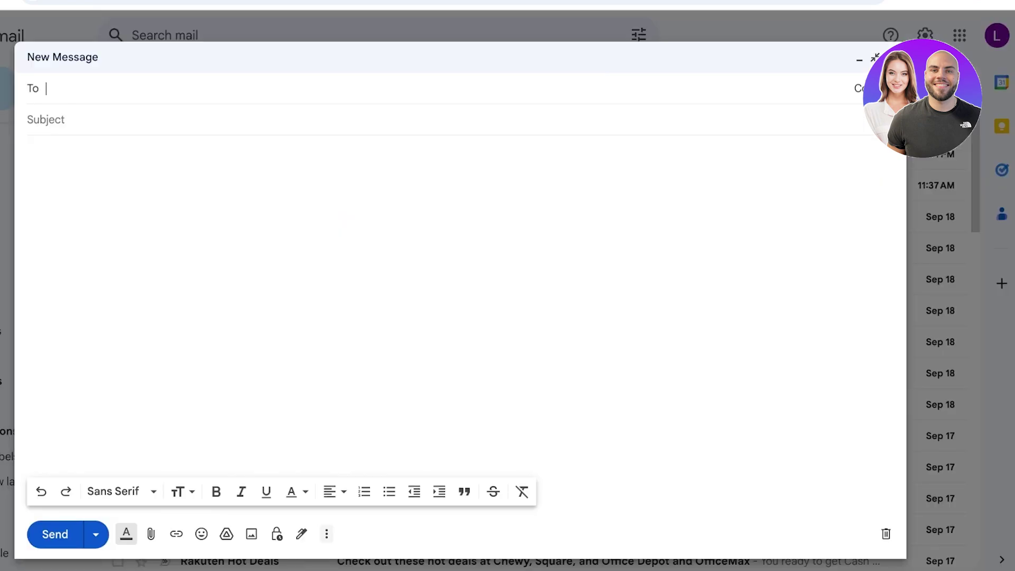
{"action": "left_click", "coordinate": [326, 534]}
{"action": "mouse_move", "coordinate": [412, 508]}
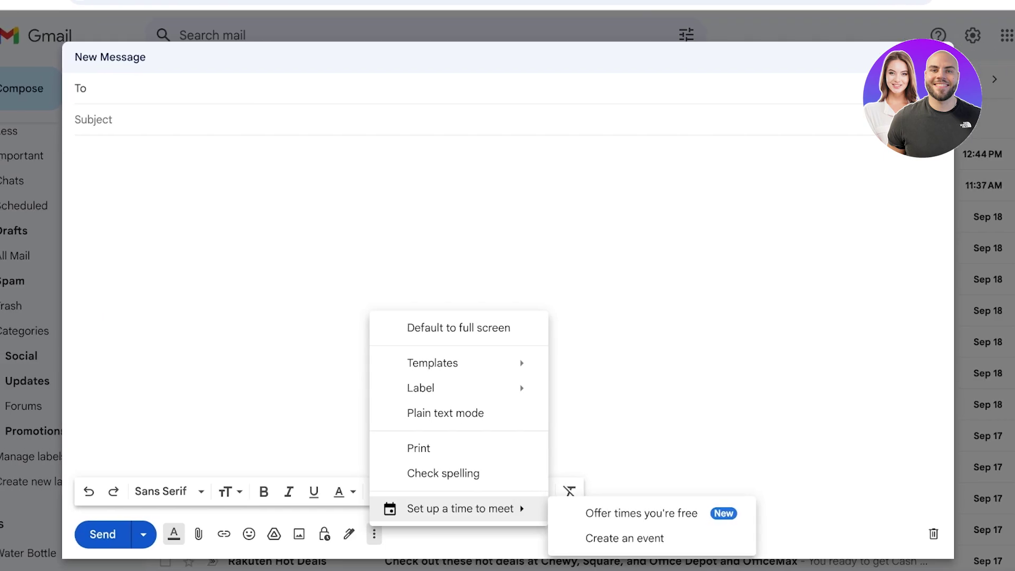
{"action": "key", "text": "Escape"}
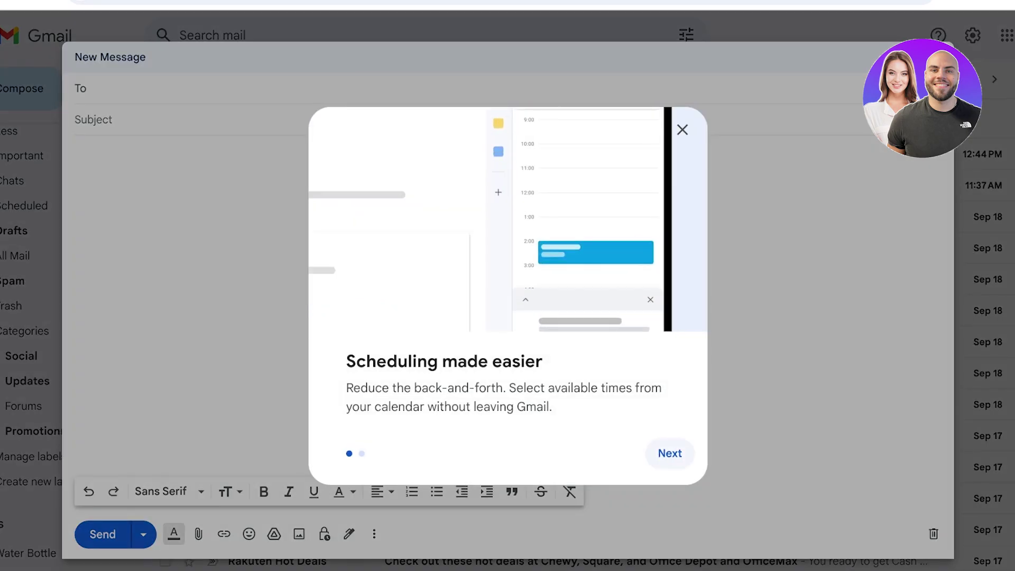
Step: Finish the meeting scheduling introduction and browse the template options without choosing one
{"action": "left_click", "coordinate": [668, 453]}
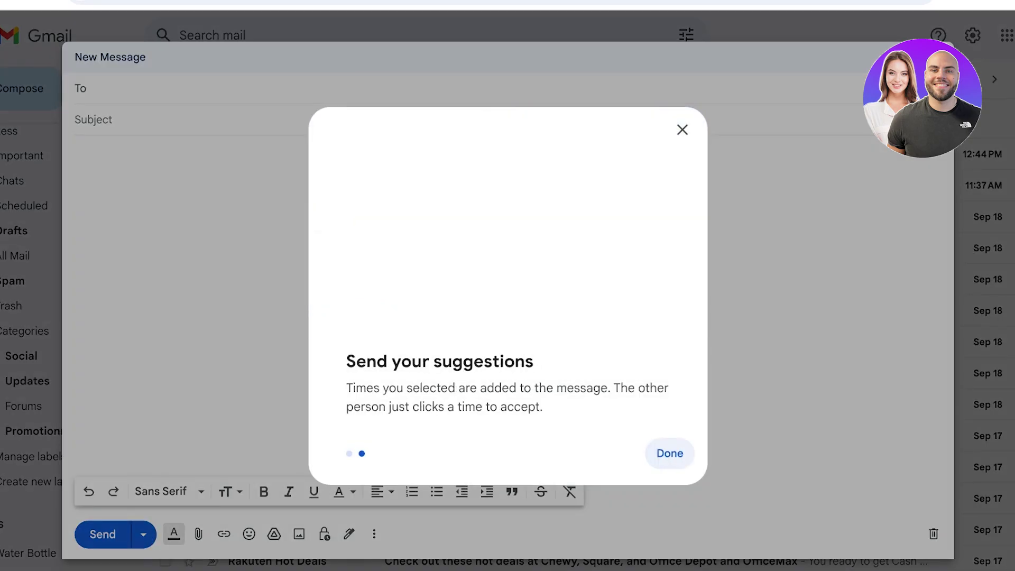
{"action": "left_click", "coordinate": [669, 453]}
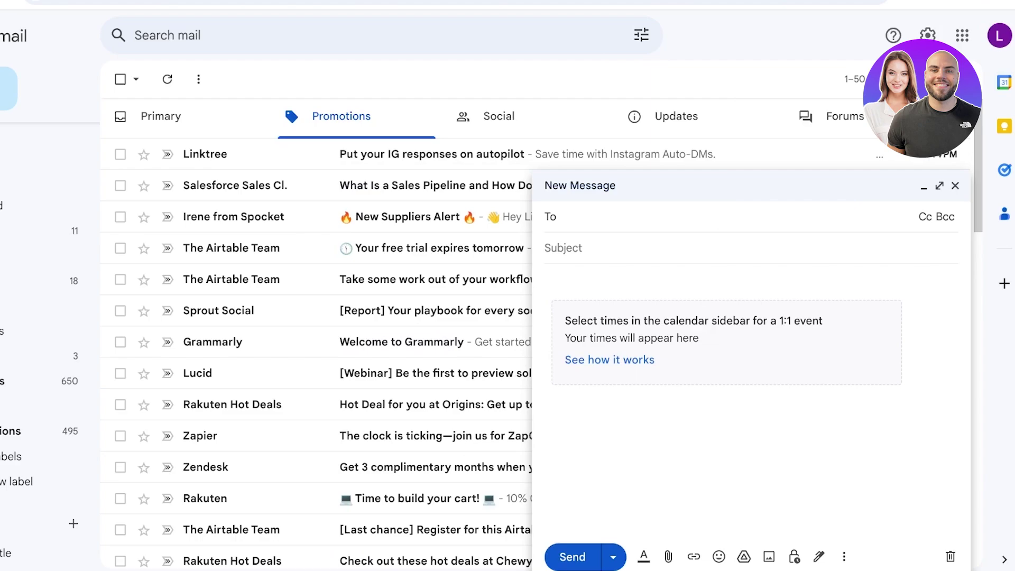
{"action": "left_click", "coordinate": [939, 186]}
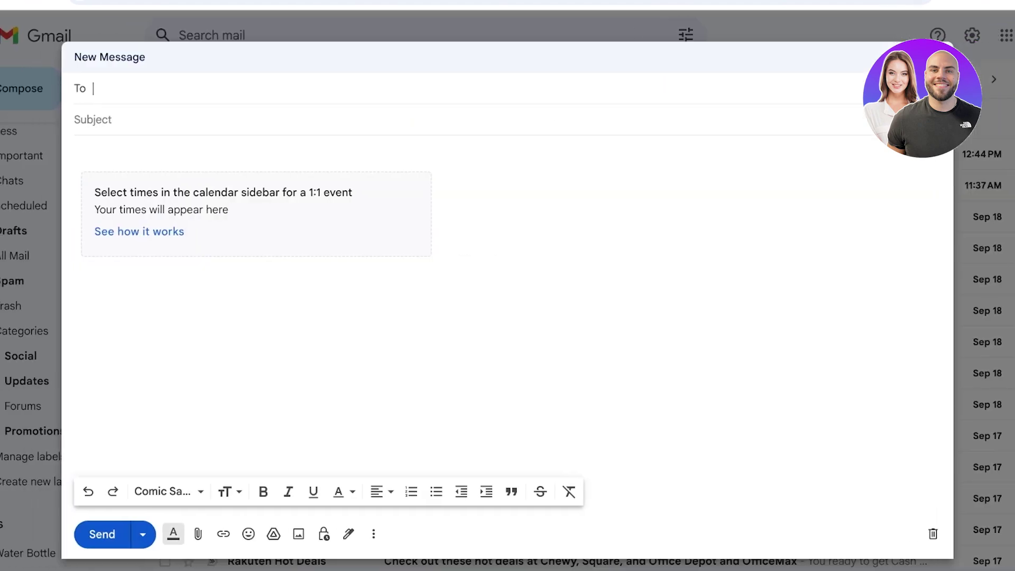
{"action": "left_click", "coordinate": [373, 533]}
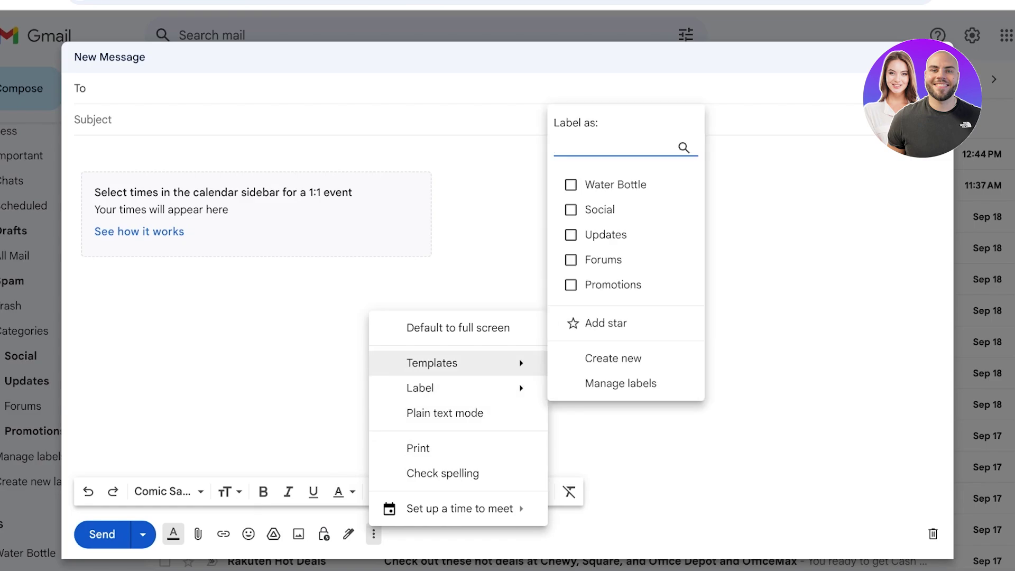
{"action": "mouse_move", "coordinate": [454, 362]}
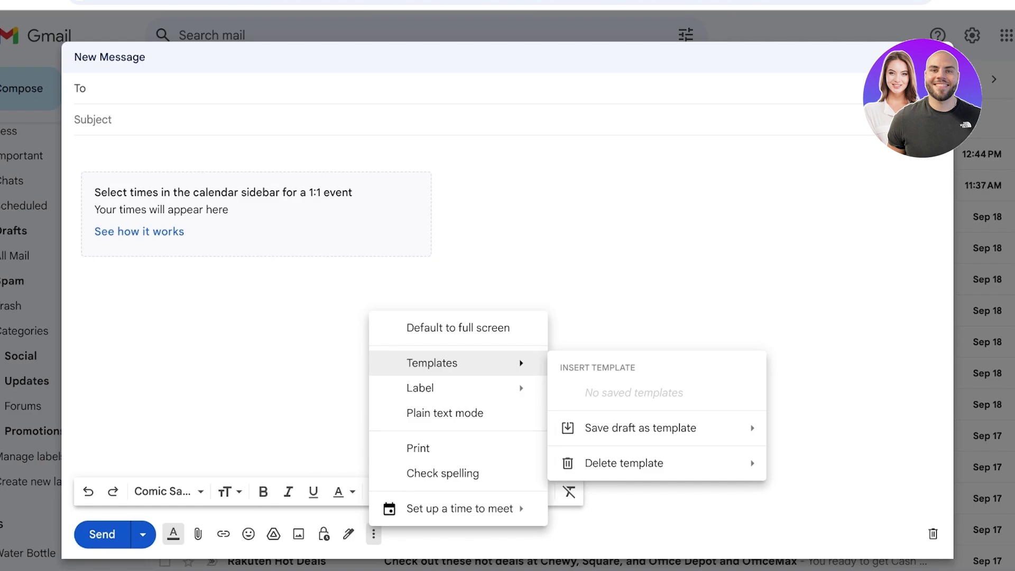
{"action": "key", "text": "Escape"}
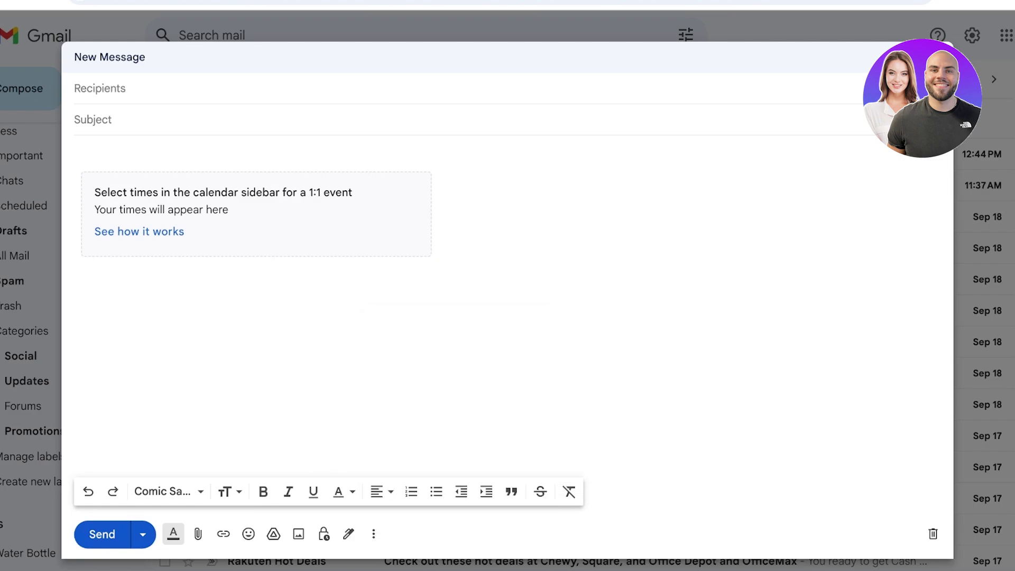
Step: Try Schedule send, dismiss the missing-recipient error, and minimize the draft
{"action": "left_click", "coordinate": [143, 534]}
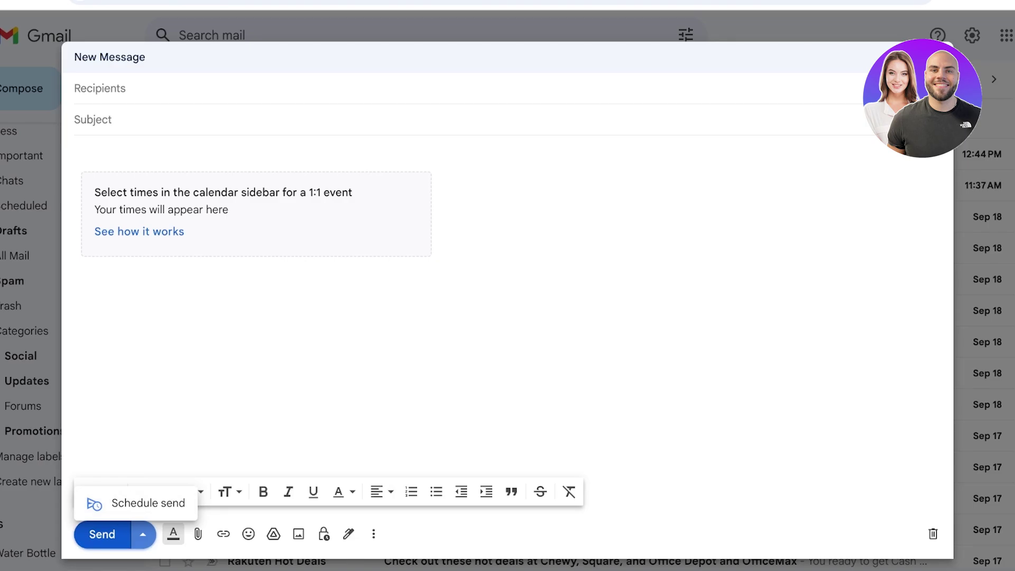
{"action": "left_click", "coordinate": [148, 502]}
{"action": "key", "text": "Return"}
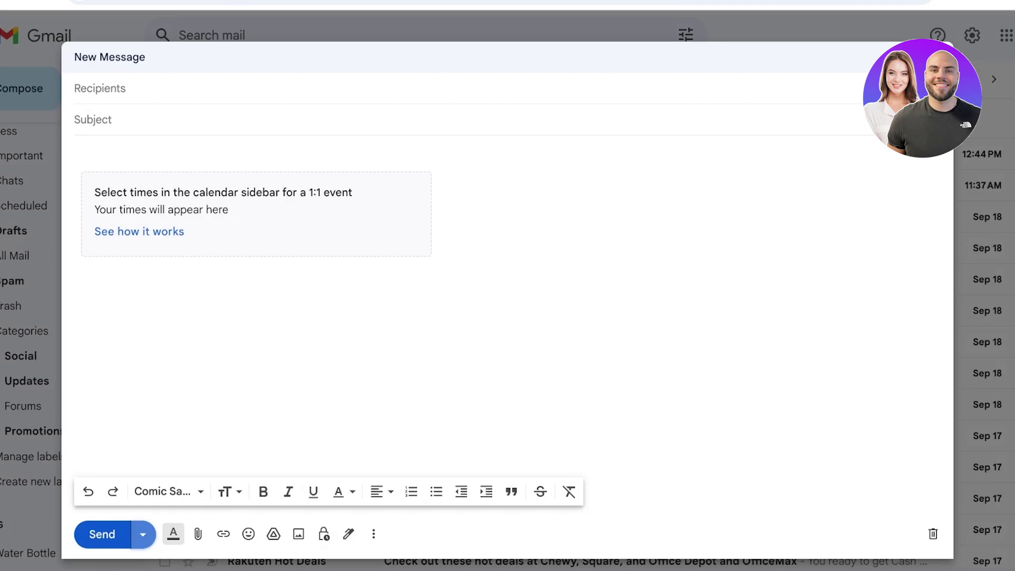
{"action": "key", "text": "Escape"}
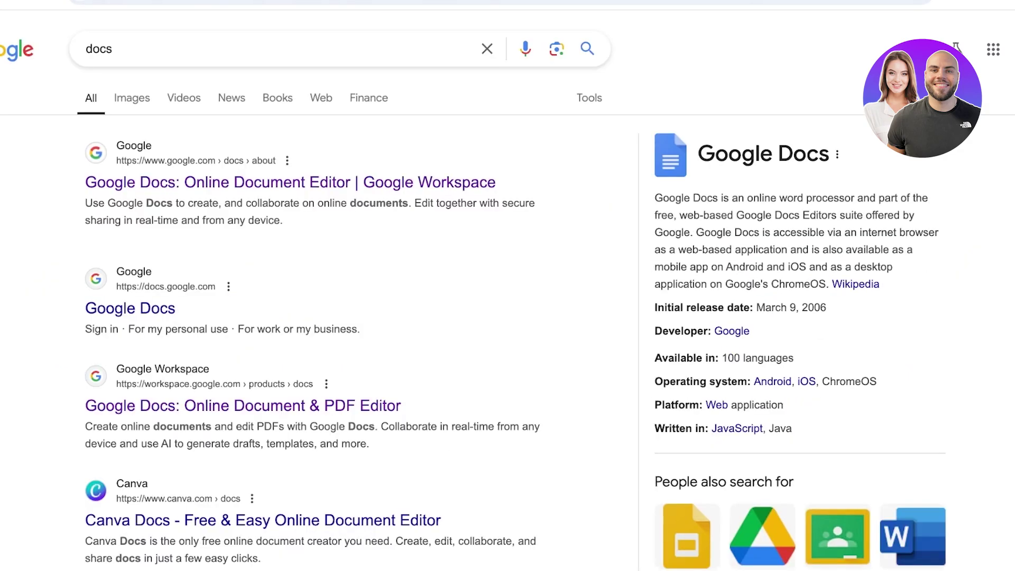
Step: Open Google Docs from the search results and create a Blank document
{"action": "left_click", "coordinate": [290, 182]}
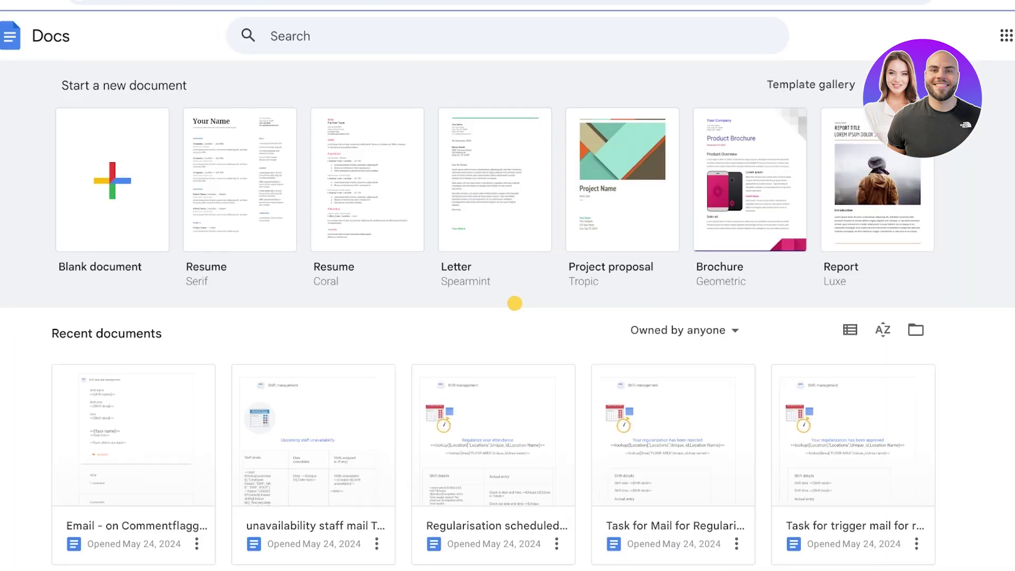
{"action": "left_click", "coordinate": [112, 180]}
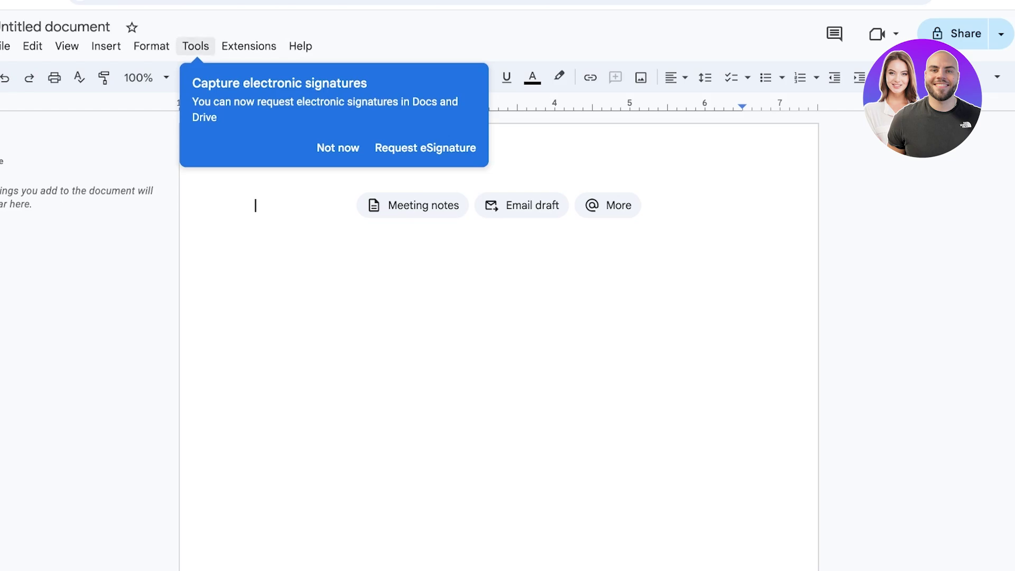
Step: Open Tools > eSignature and insert a signature field assigned to Signer 1
{"action": "left_click", "coordinate": [195, 46]}
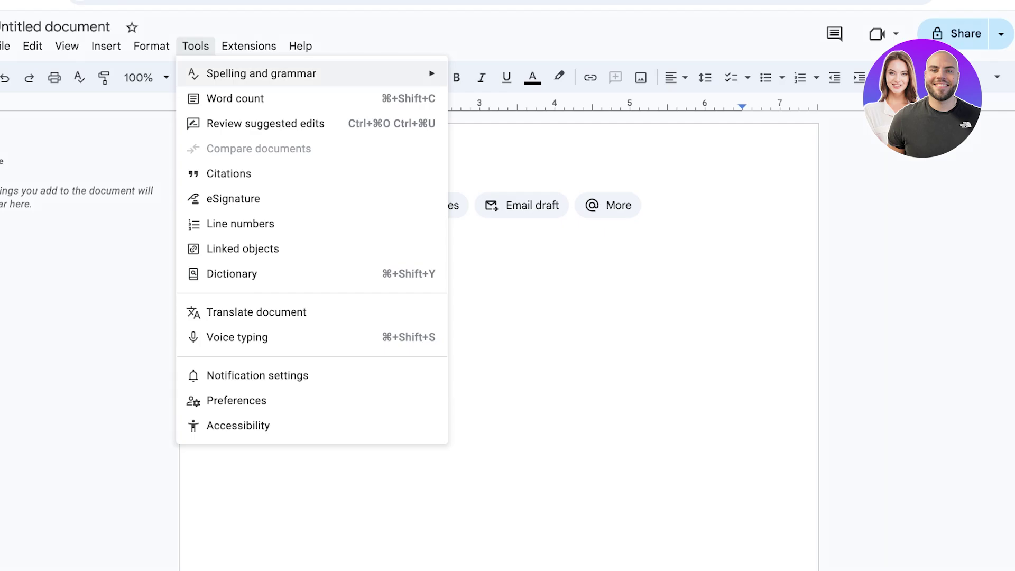
{"action": "left_click", "coordinate": [233, 198]}
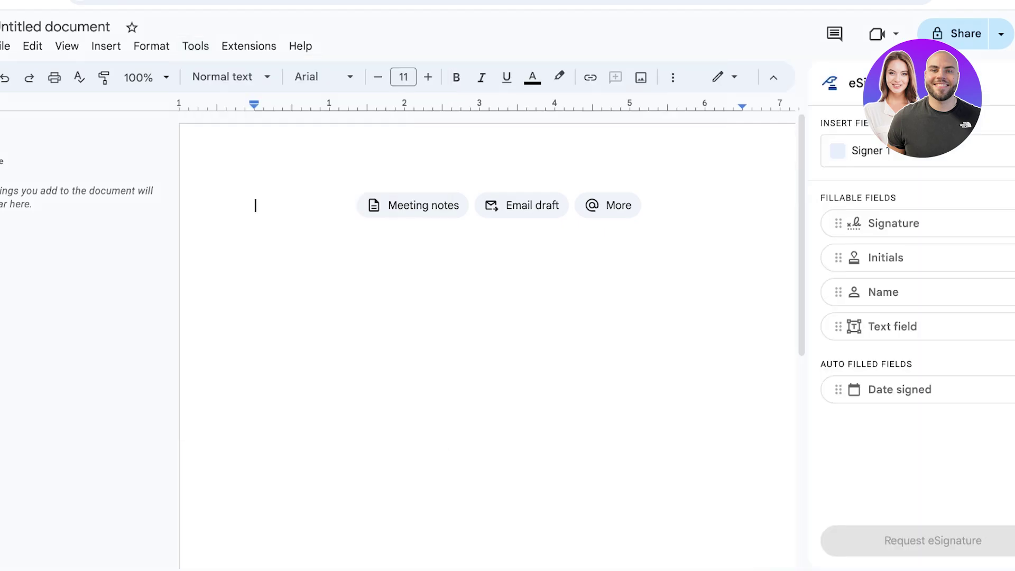
{"action": "left_click", "coordinate": [934, 151]}
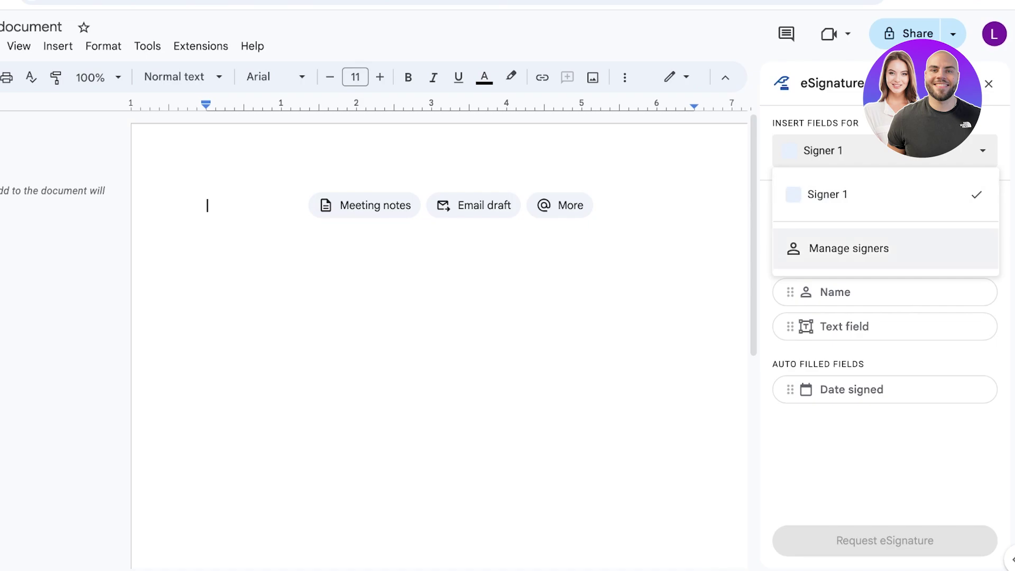
{"action": "left_click", "coordinate": [827, 194]}
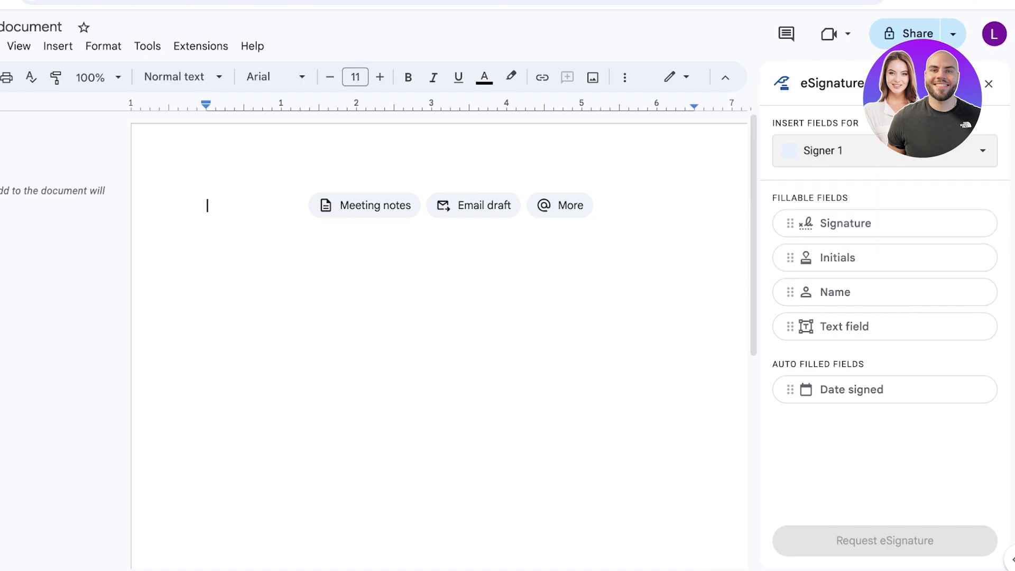
{"action": "left_click", "coordinate": [846, 223]}
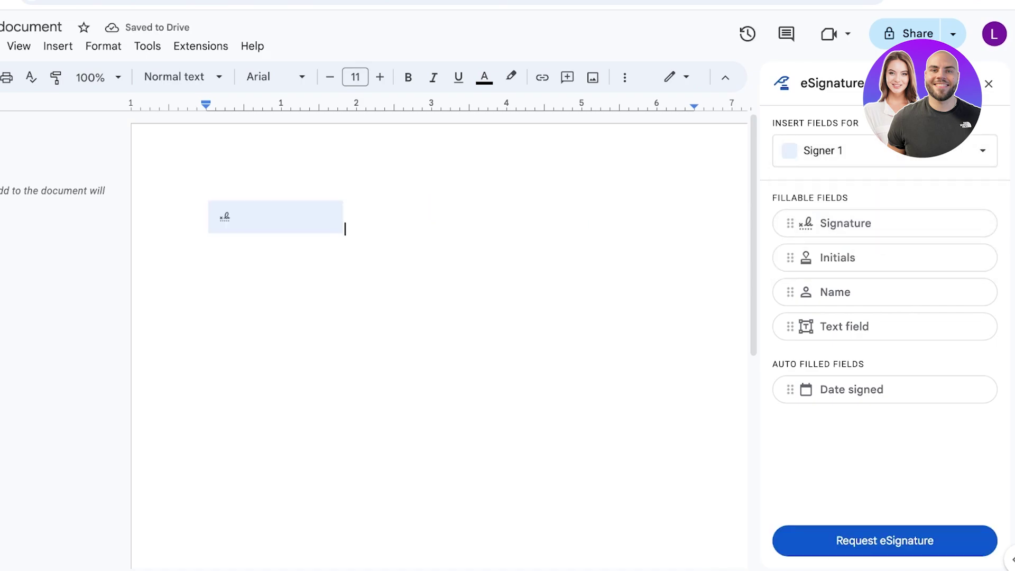
Step: Add Initials, Name and Date signed fields, deleting the unwanted Text field
{"action": "left_click", "coordinate": [275, 217]}
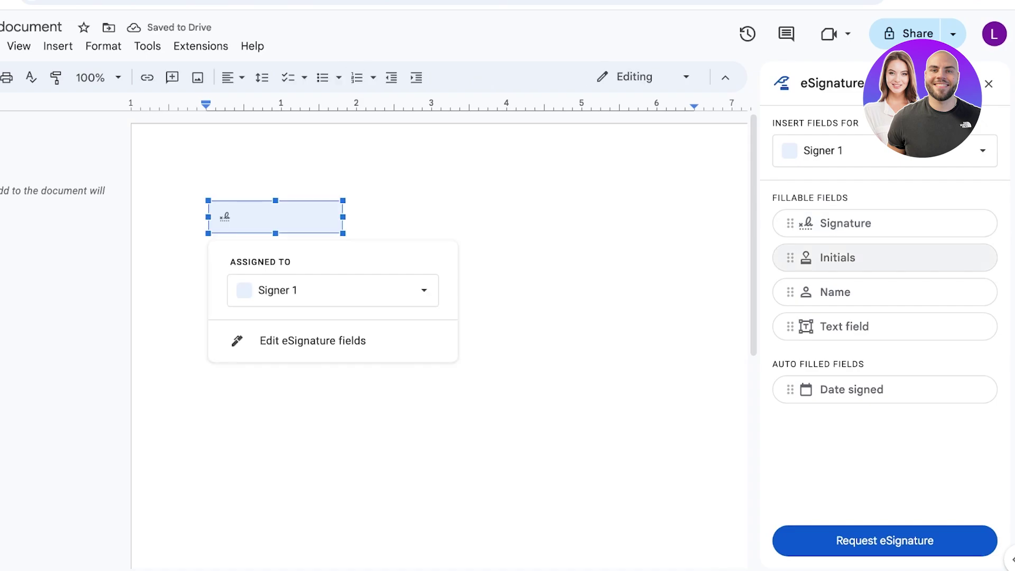
{"action": "left_click", "coordinate": [837, 257]}
{"action": "left_click", "coordinate": [838, 257]}
{"action": "left_click", "coordinate": [835, 292]}
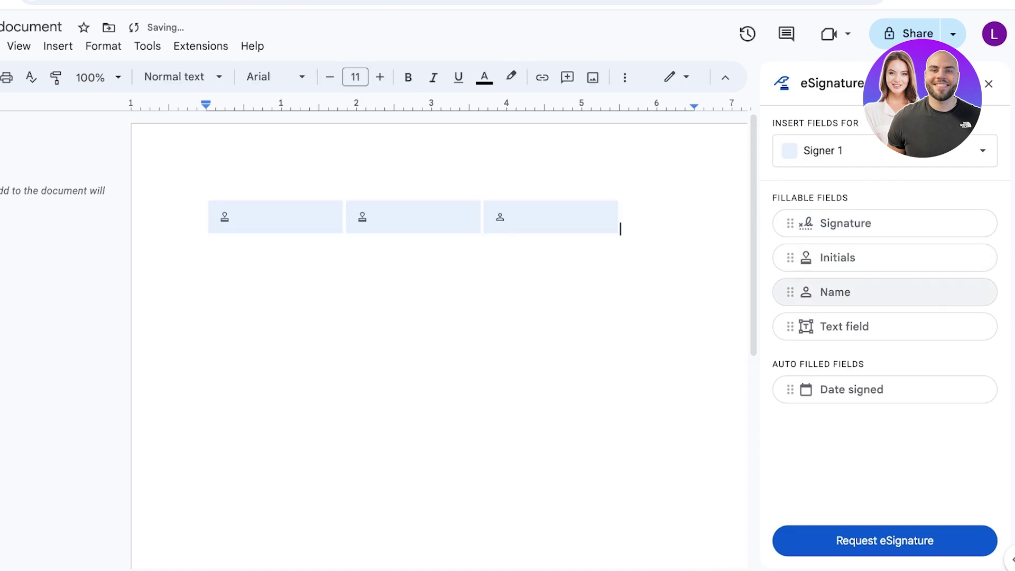
{"action": "left_click", "coordinate": [844, 326]}
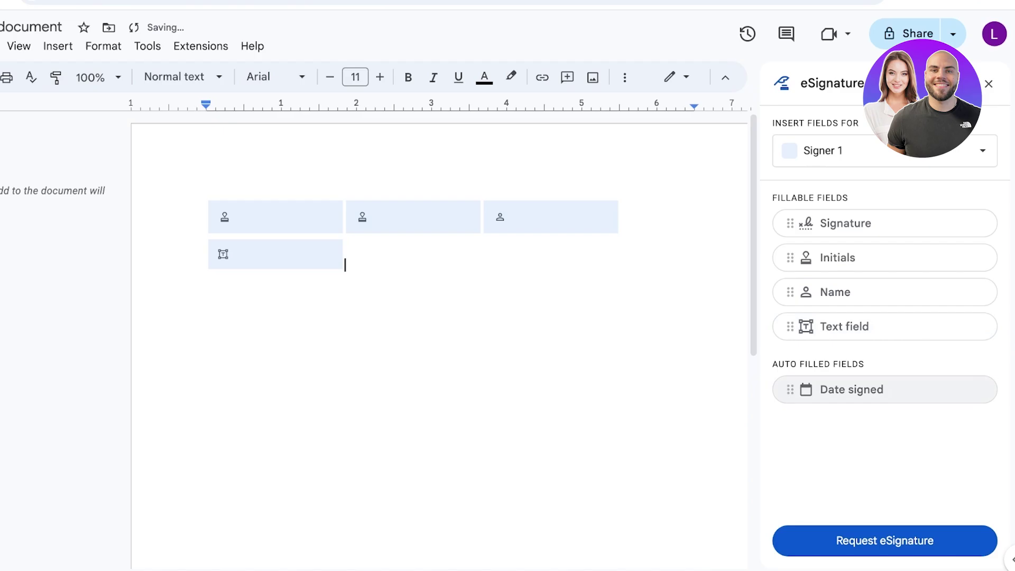
{"action": "left_click", "coordinate": [851, 389]}
{"action": "left_click", "coordinate": [275, 256]}
{"action": "key", "text": "BackSpace"}
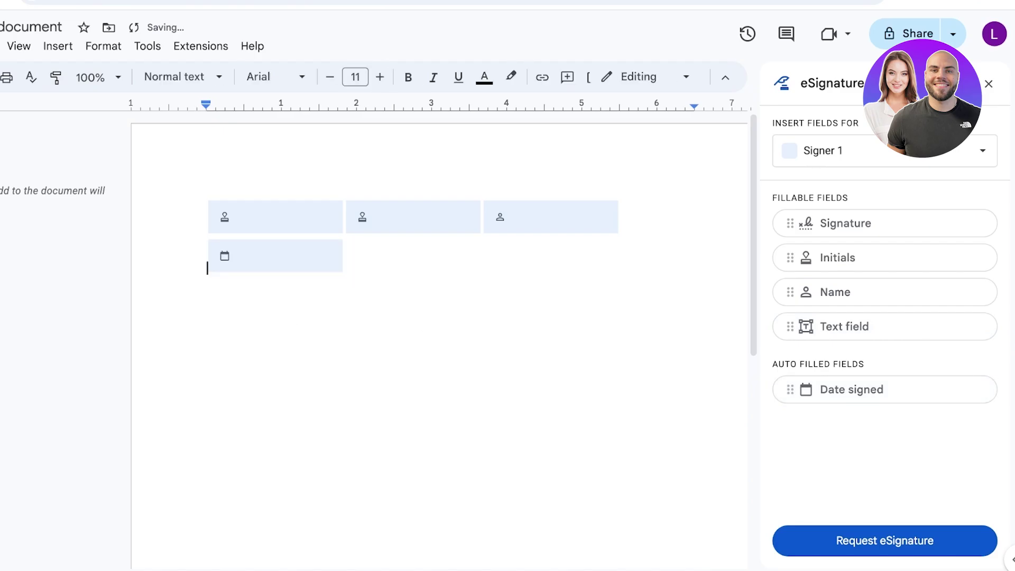
Step: Rename the signer after the recipient in Manage signers and save
{"action": "left_click", "coordinate": [275, 217]}
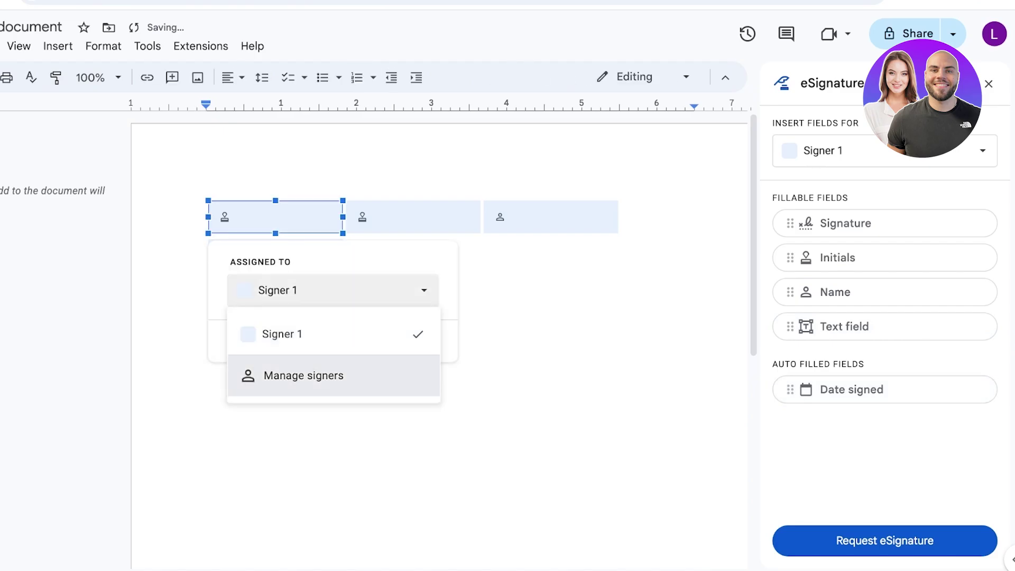
{"action": "left_click", "coordinate": [303, 374]}
{"action": "double_click", "coordinate": [325, 302]}
{"action": "left_click", "coordinate": [324, 302]}
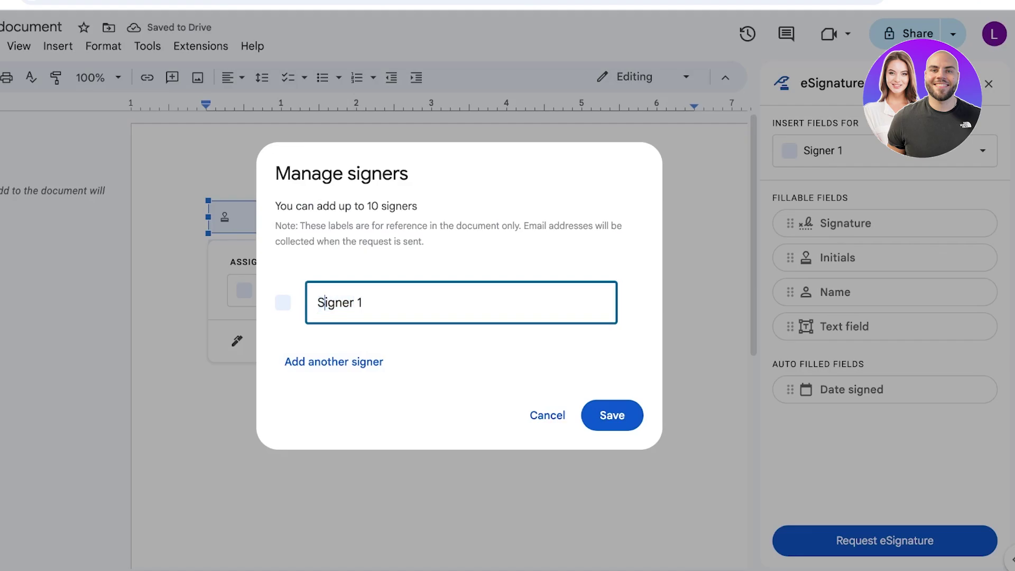
{"action": "triple_click", "coordinate": [325, 302]}
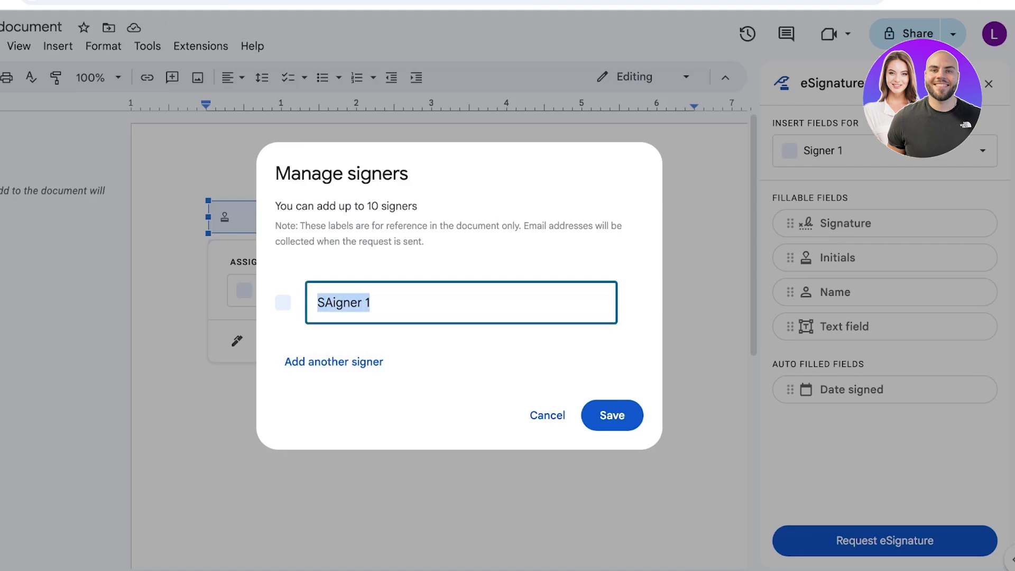
{"action": "type", "text": "LILY"}
{"action": "left_click", "coordinate": [612, 415]}
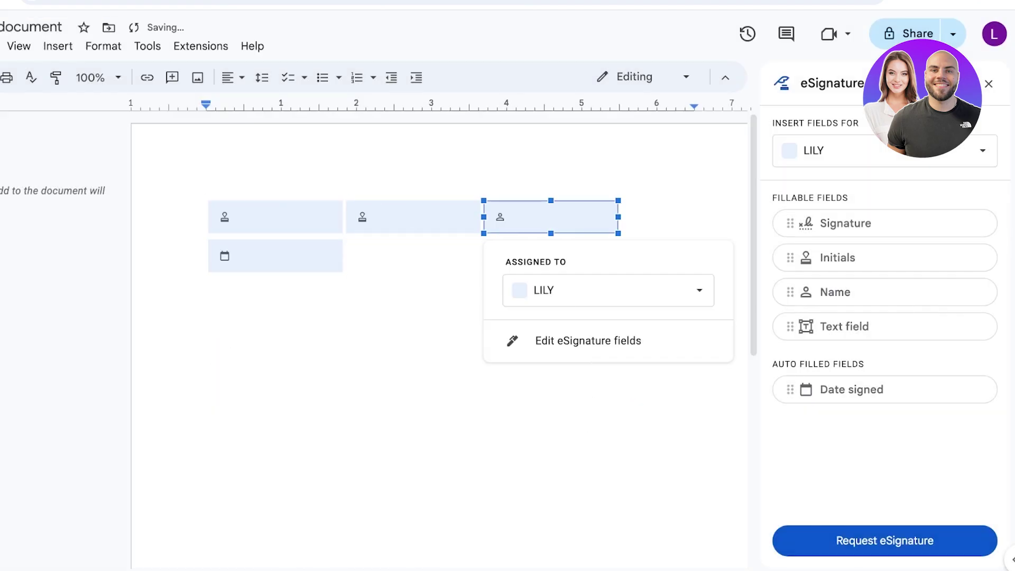
Step: Check the fields' signer assignments and close the eSignature panel
{"action": "left_click", "coordinate": [276, 256]}
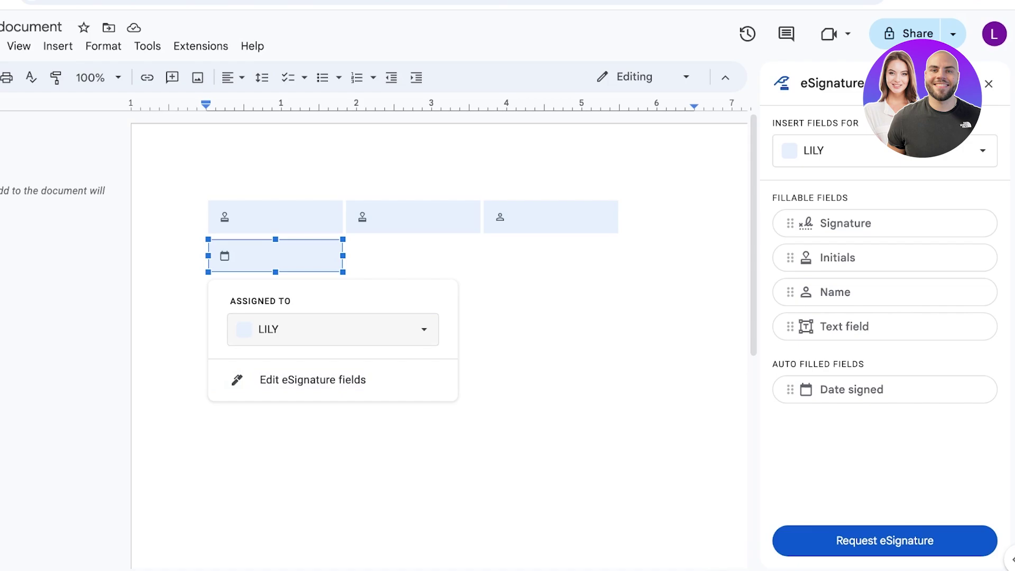
{"action": "left_click", "coordinate": [333, 328]}
{"action": "left_click", "coordinate": [347, 256]}
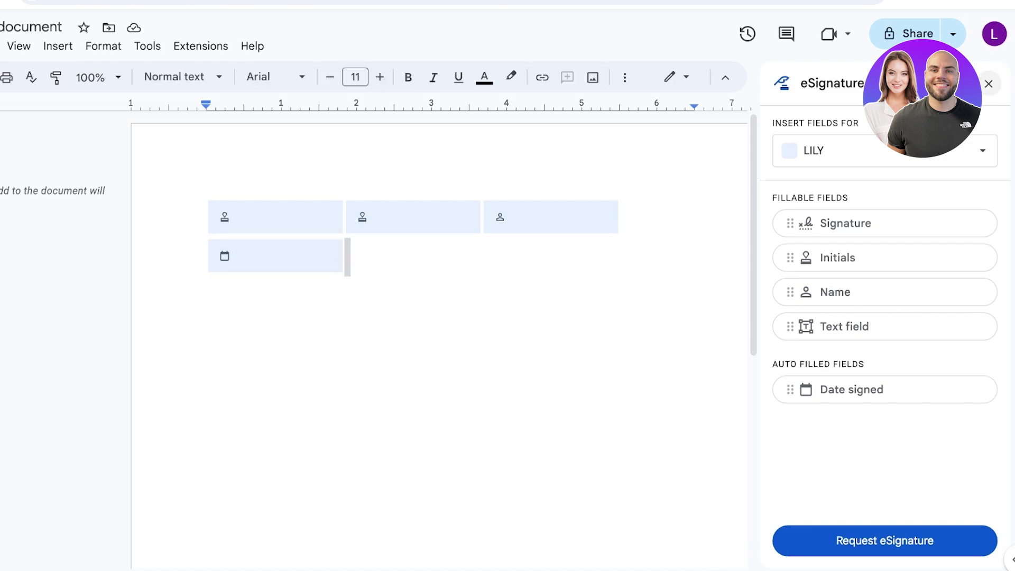
{"action": "left_click", "coordinate": [988, 83]}
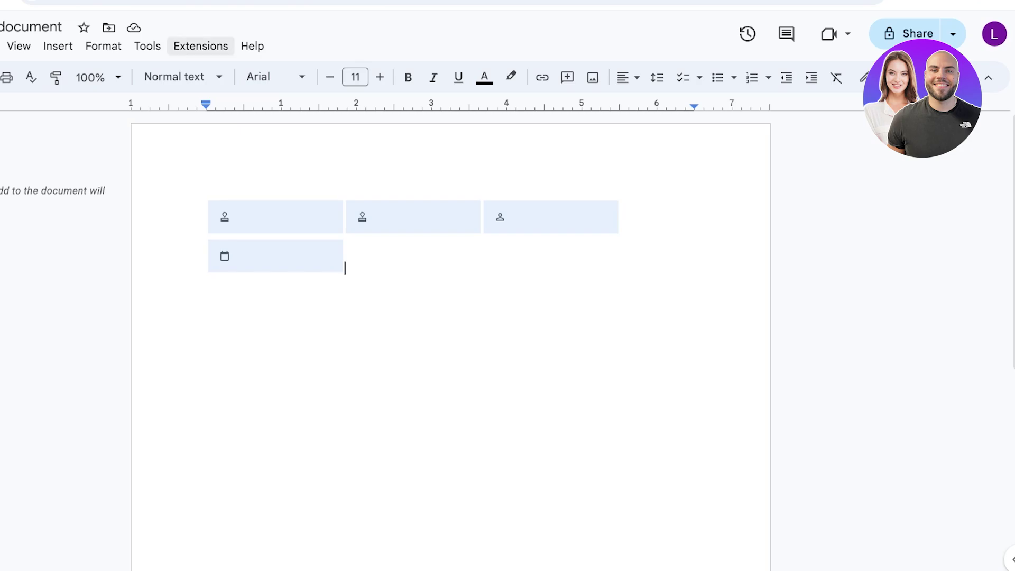
{"action": "left_click", "coordinate": [147, 46]}
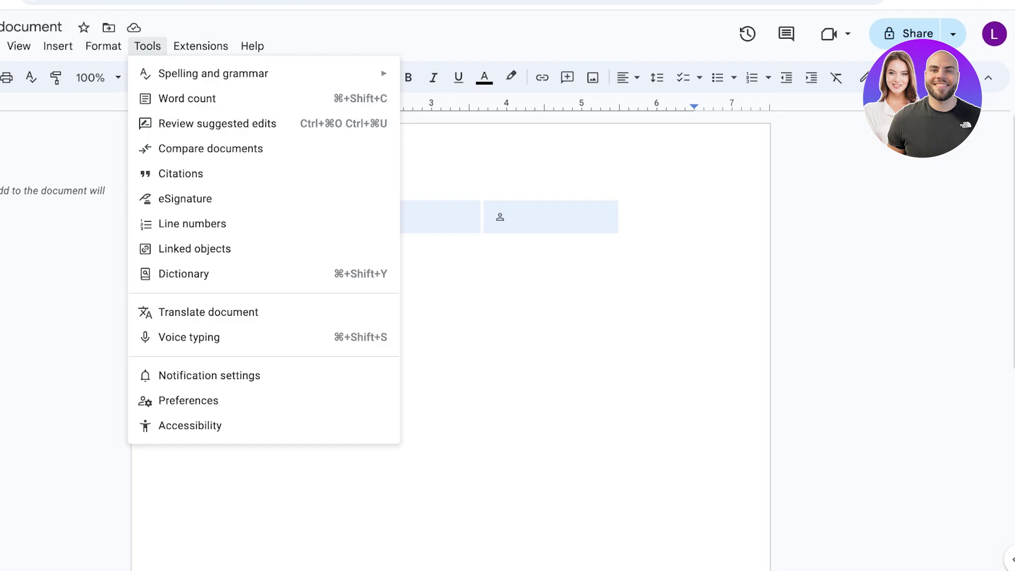
{"action": "key", "text": "Escape"}
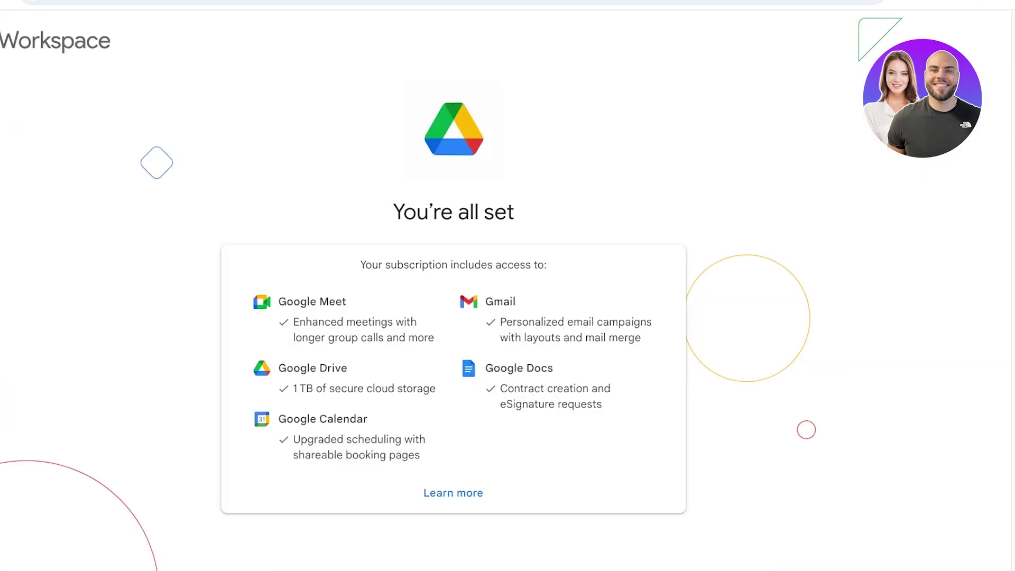